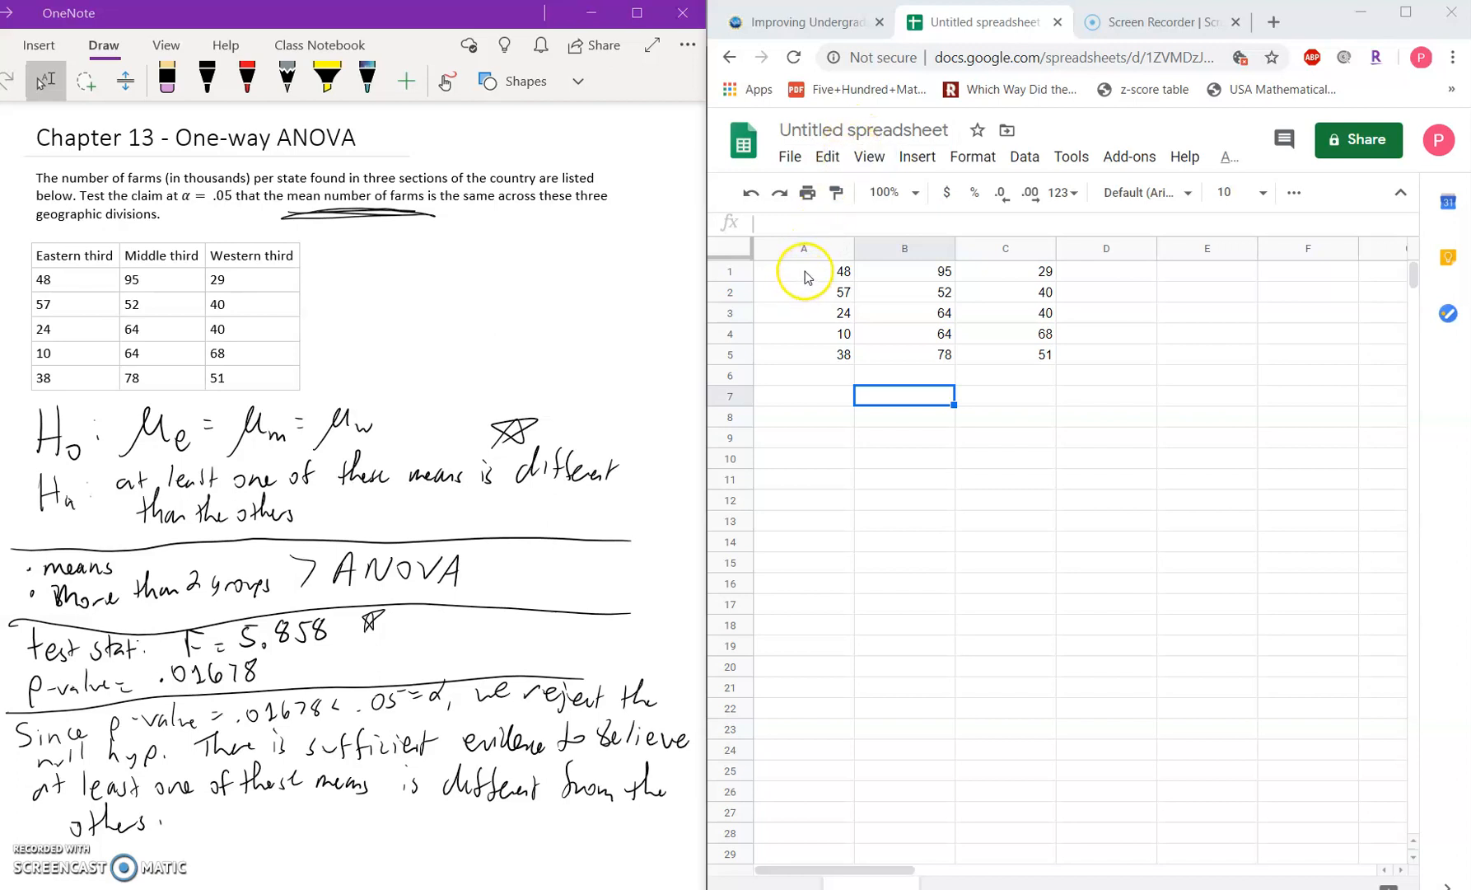
Step: Search the add-on marketplace for "statistics", find XLMiner Analysis ToolPak among the results, and close the marketplace
{"action": "left_click", "coordinate": [1128, 158]}
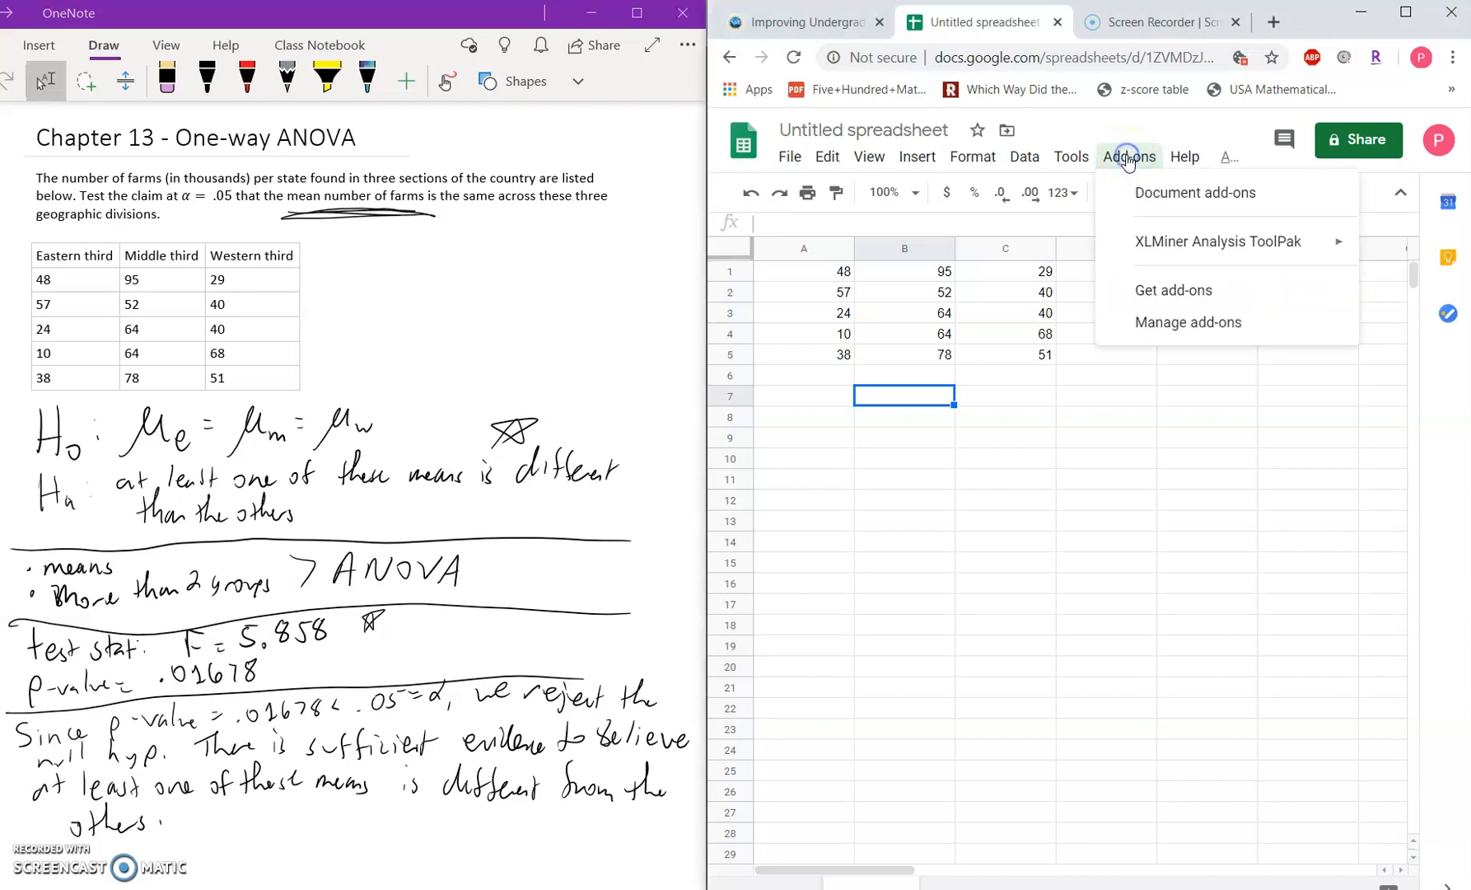
{"action": "left_click", "coordinate": [1182, 289]}
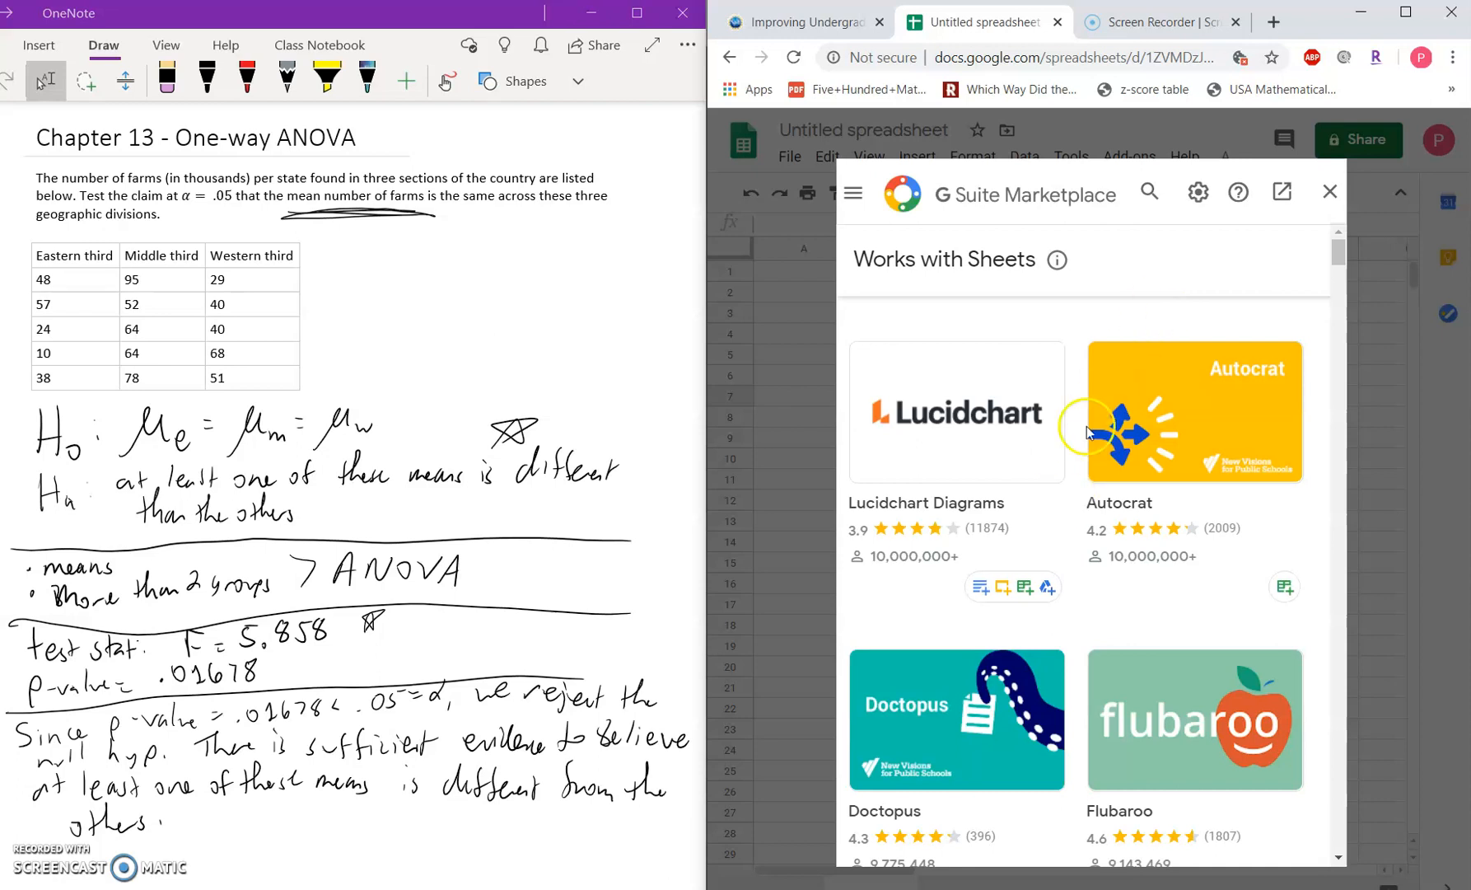
{"action": "left_click", "coordinate": [1152, 194]}
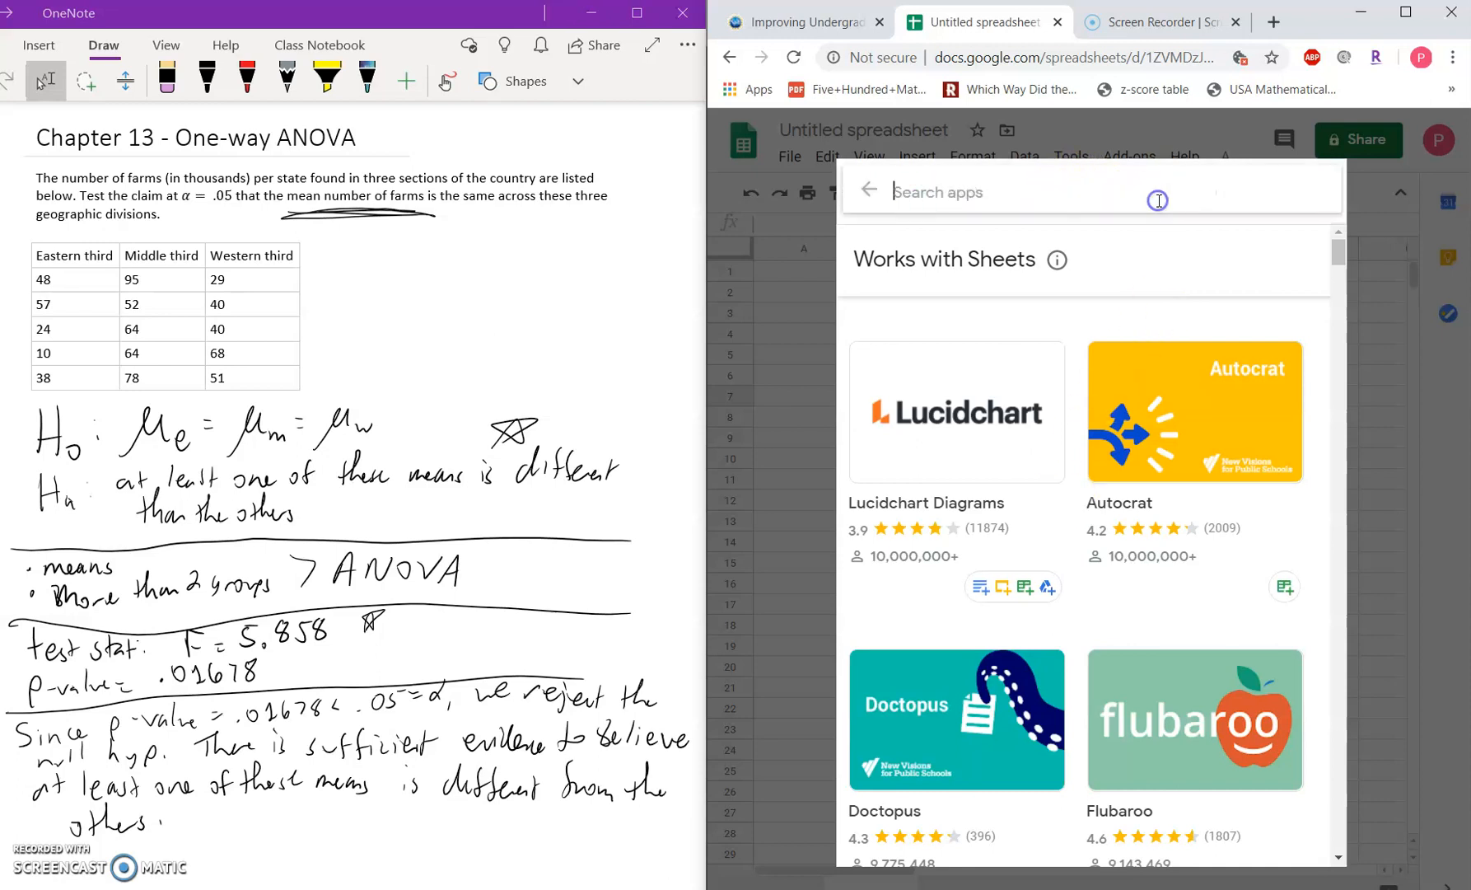
{"action": "type", "text": "stati"}
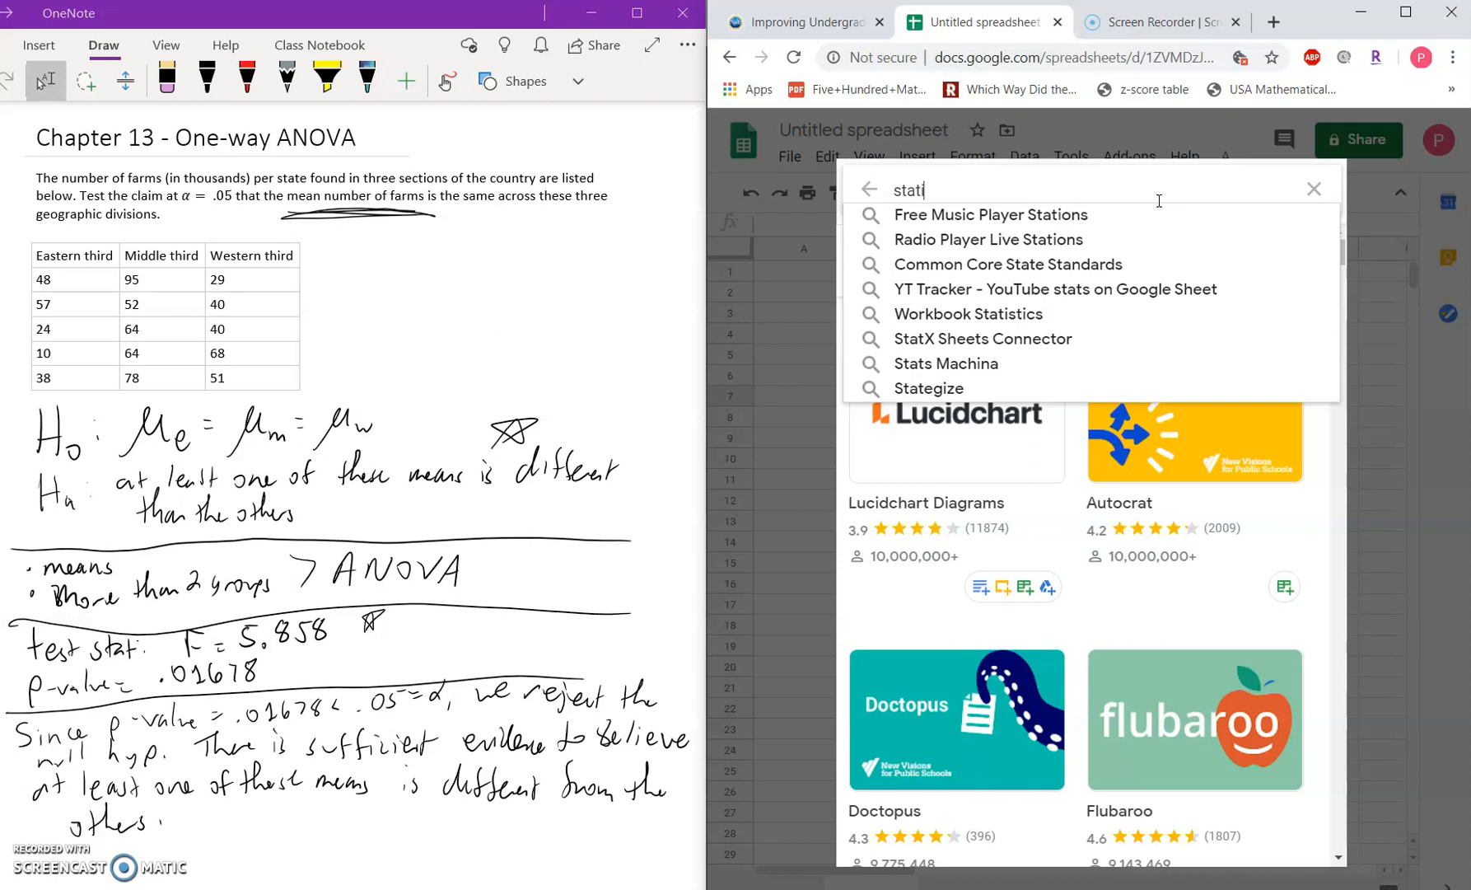
{"action": "type", "text": "stics"}
{"action": "key", "text": "Return"}
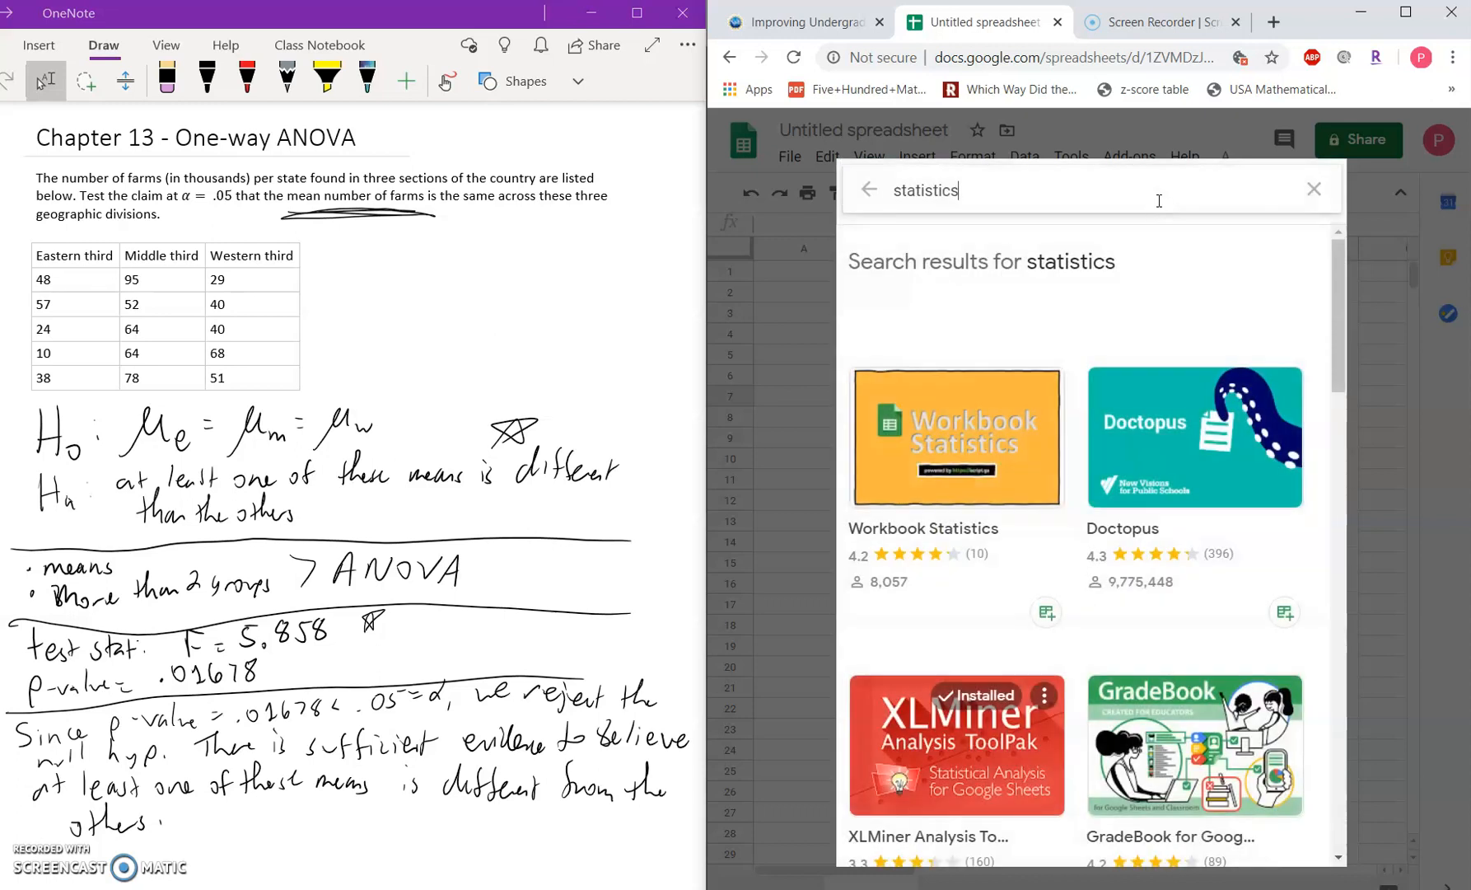
{"action": "left_click_drag", "start_coordinate": [1338, 264], "coordinate": [1336, 306]}
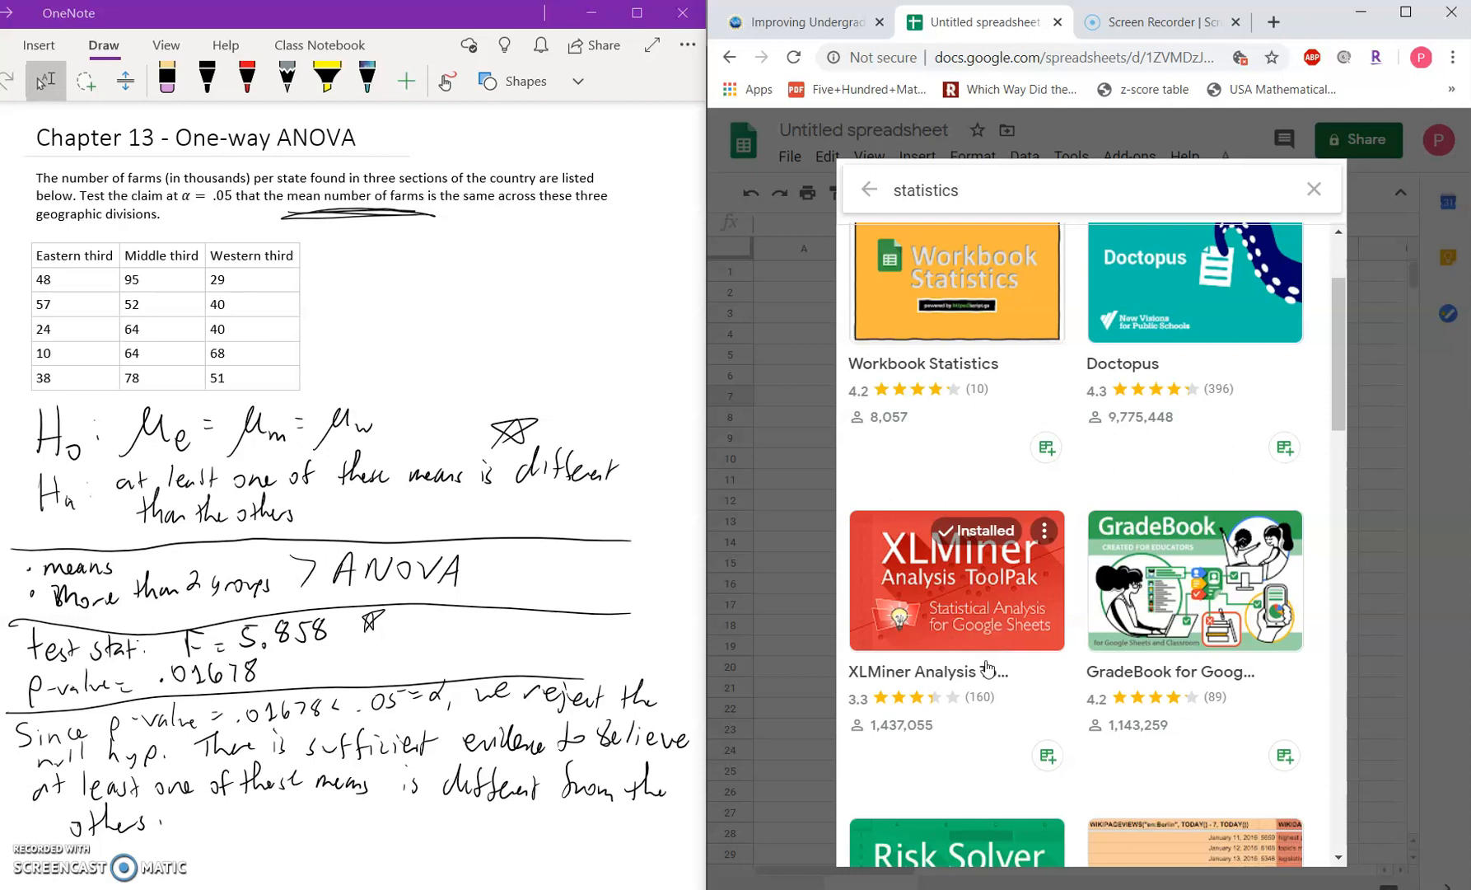
{"action": "left_click", "coordinate": [1313, 199]}
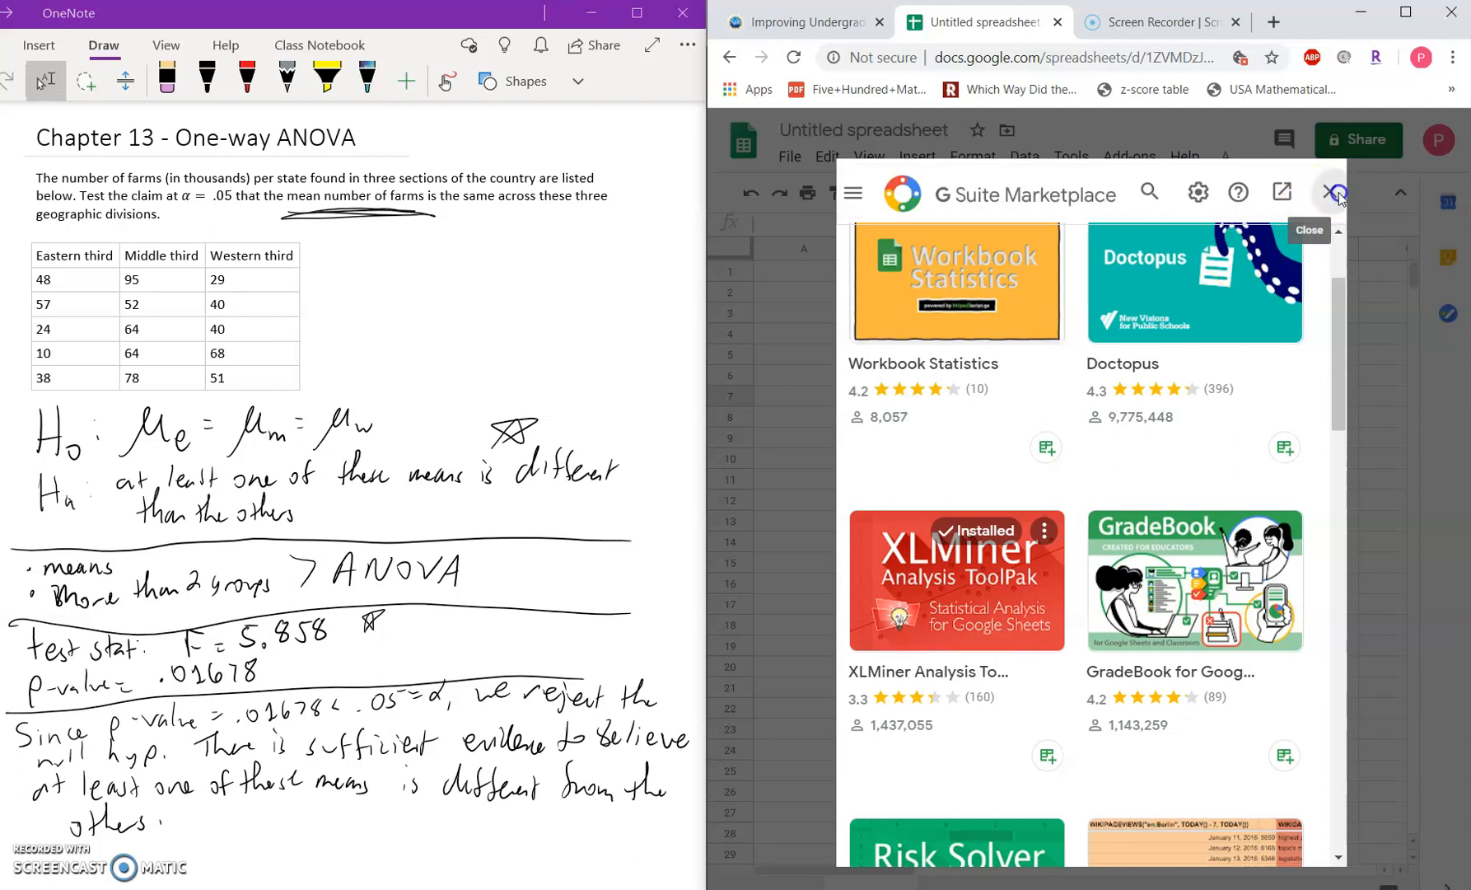
{"action": "left_click", "coordinate": [1336, 192]}
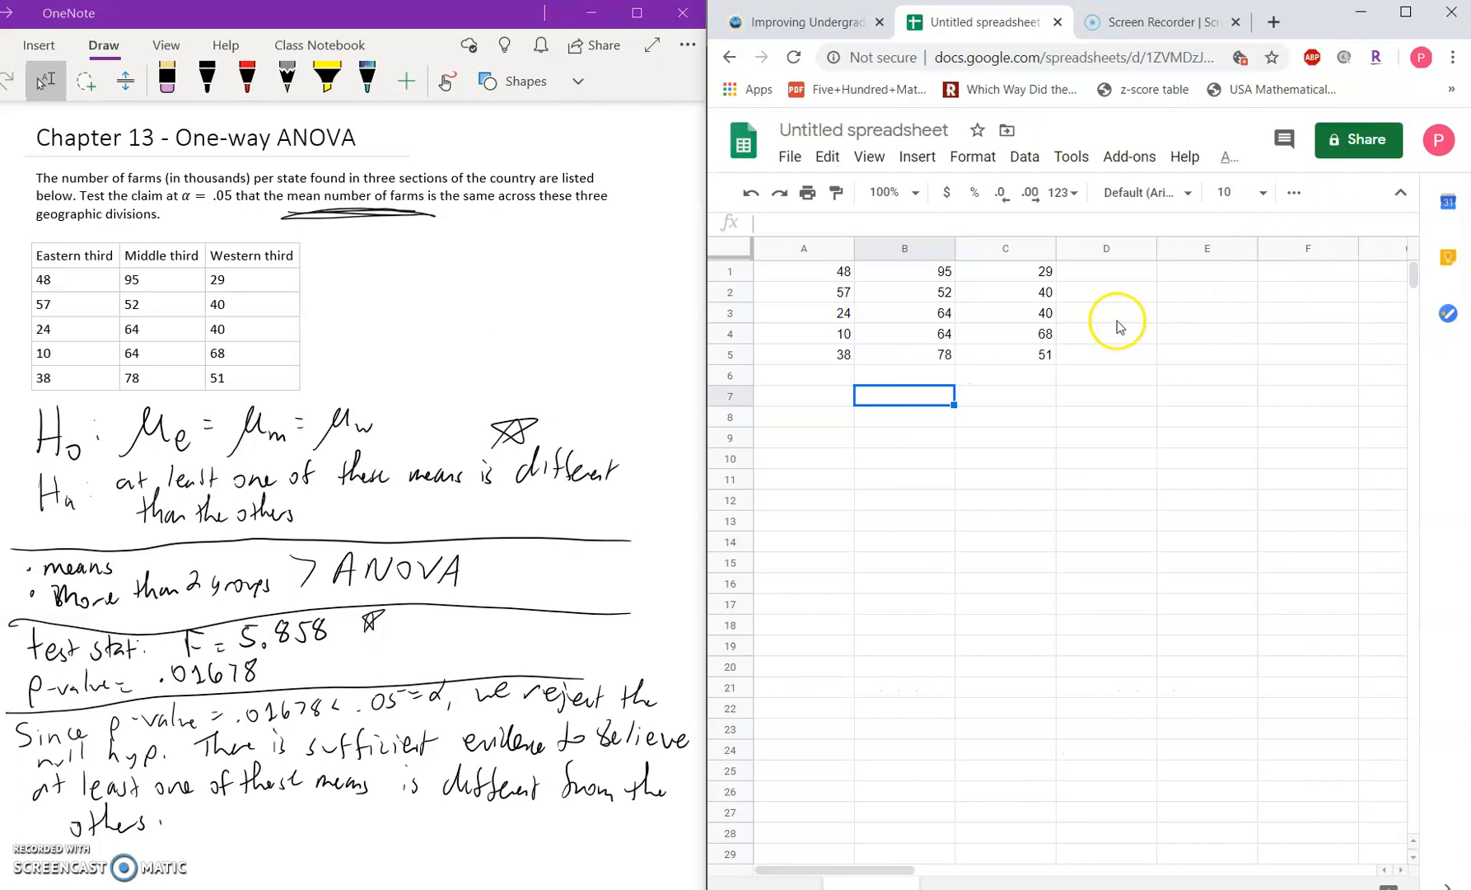
Step: Start the XLMiner Analysis ToolPak add-on and look through its full list of analysis tools
{"action": "left_click", "coordinate": [1133, 159]}
{"action": "mouse_move", "coordinate": [1183, 245]}
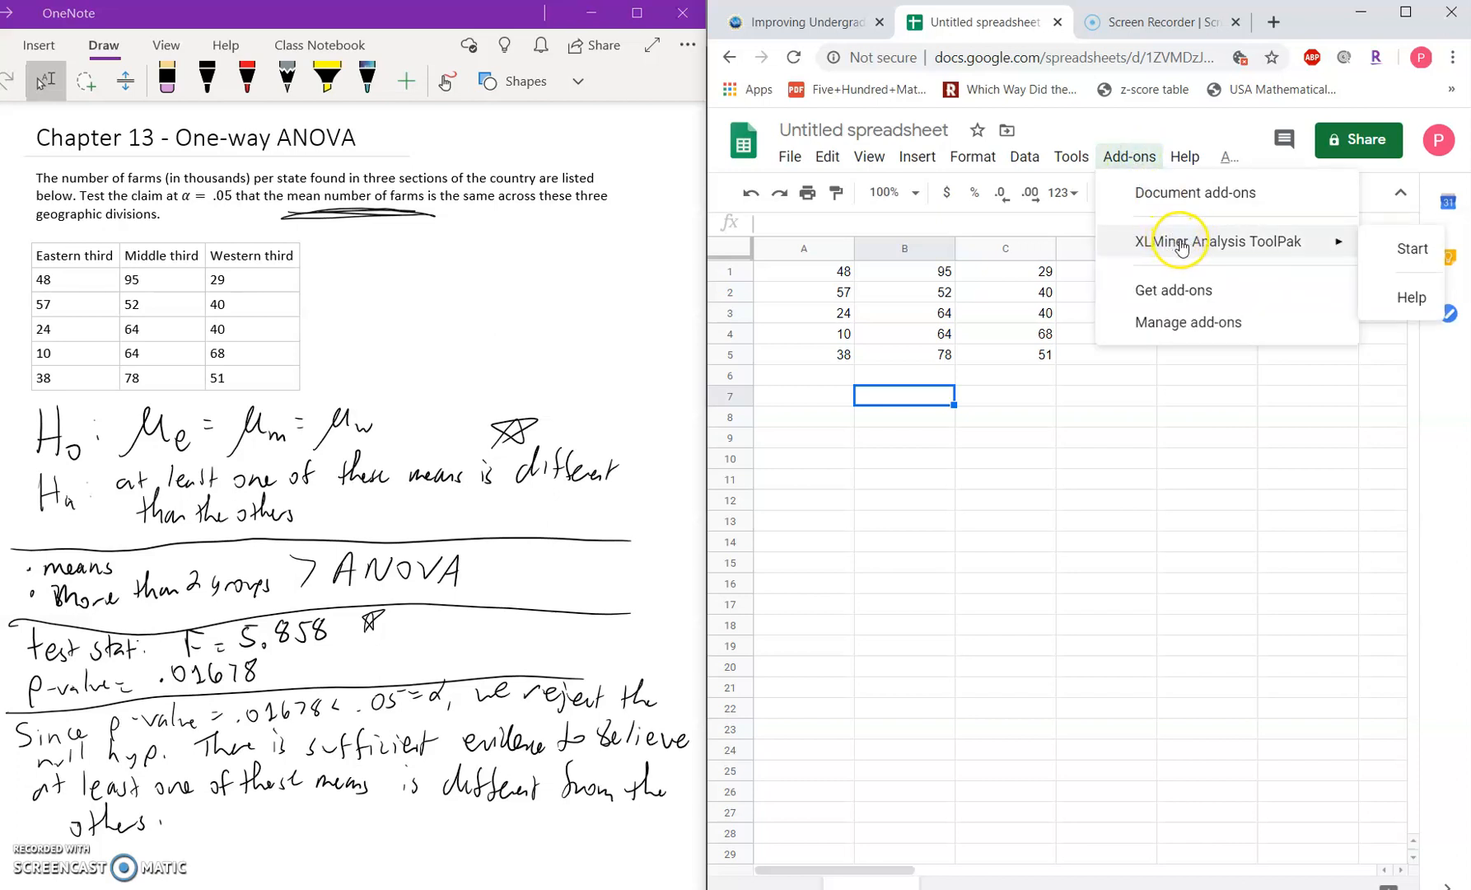
{"action": "left_click", "coordinate": [1407, 249]}
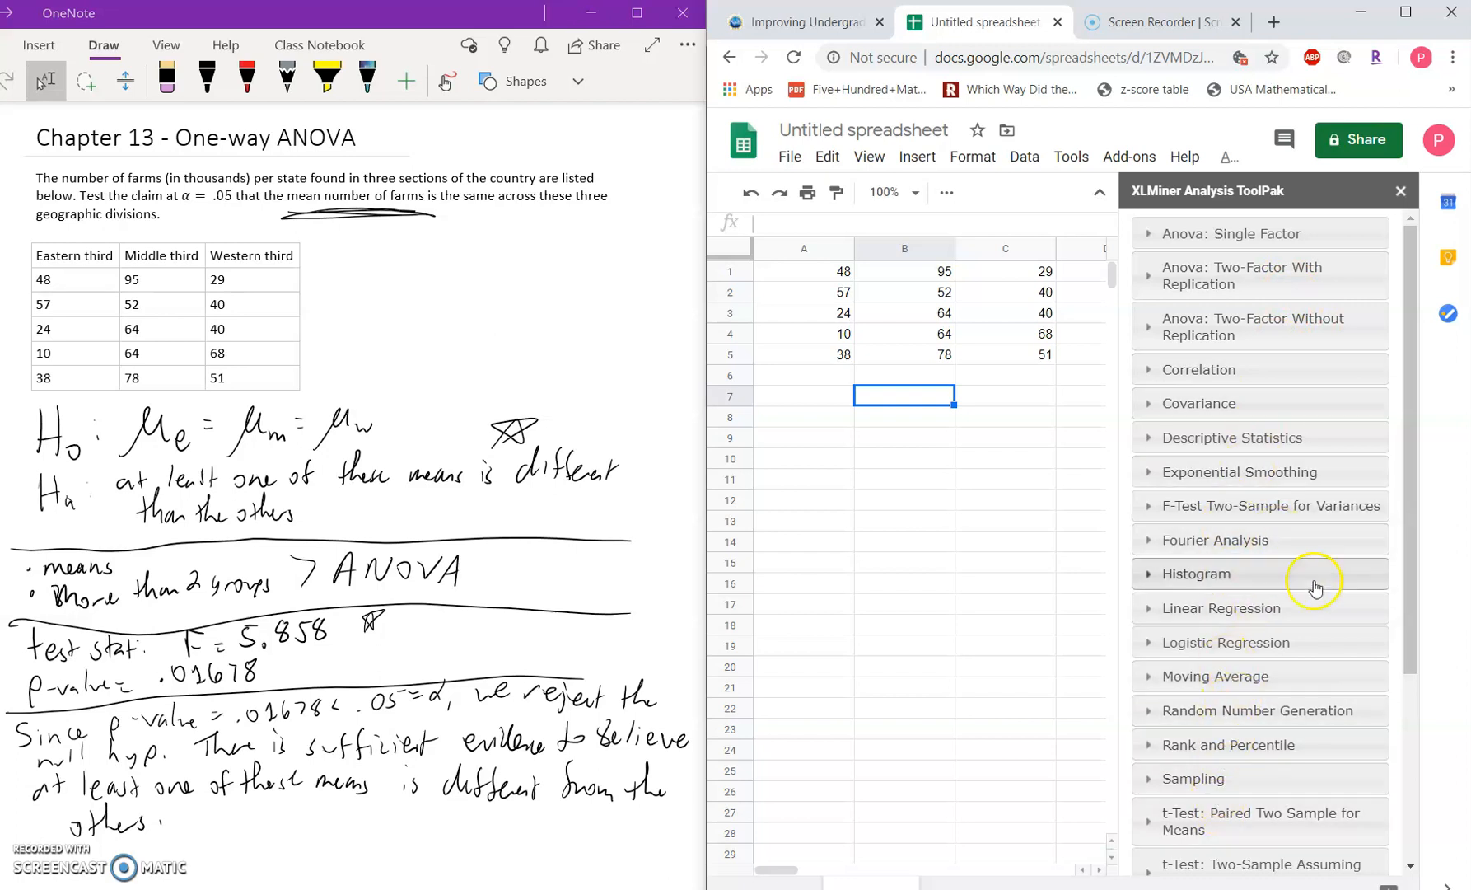
{"action": "left_click_drag", "start_coordinate": [1408, 569], "coordinate": [1416, 734]}
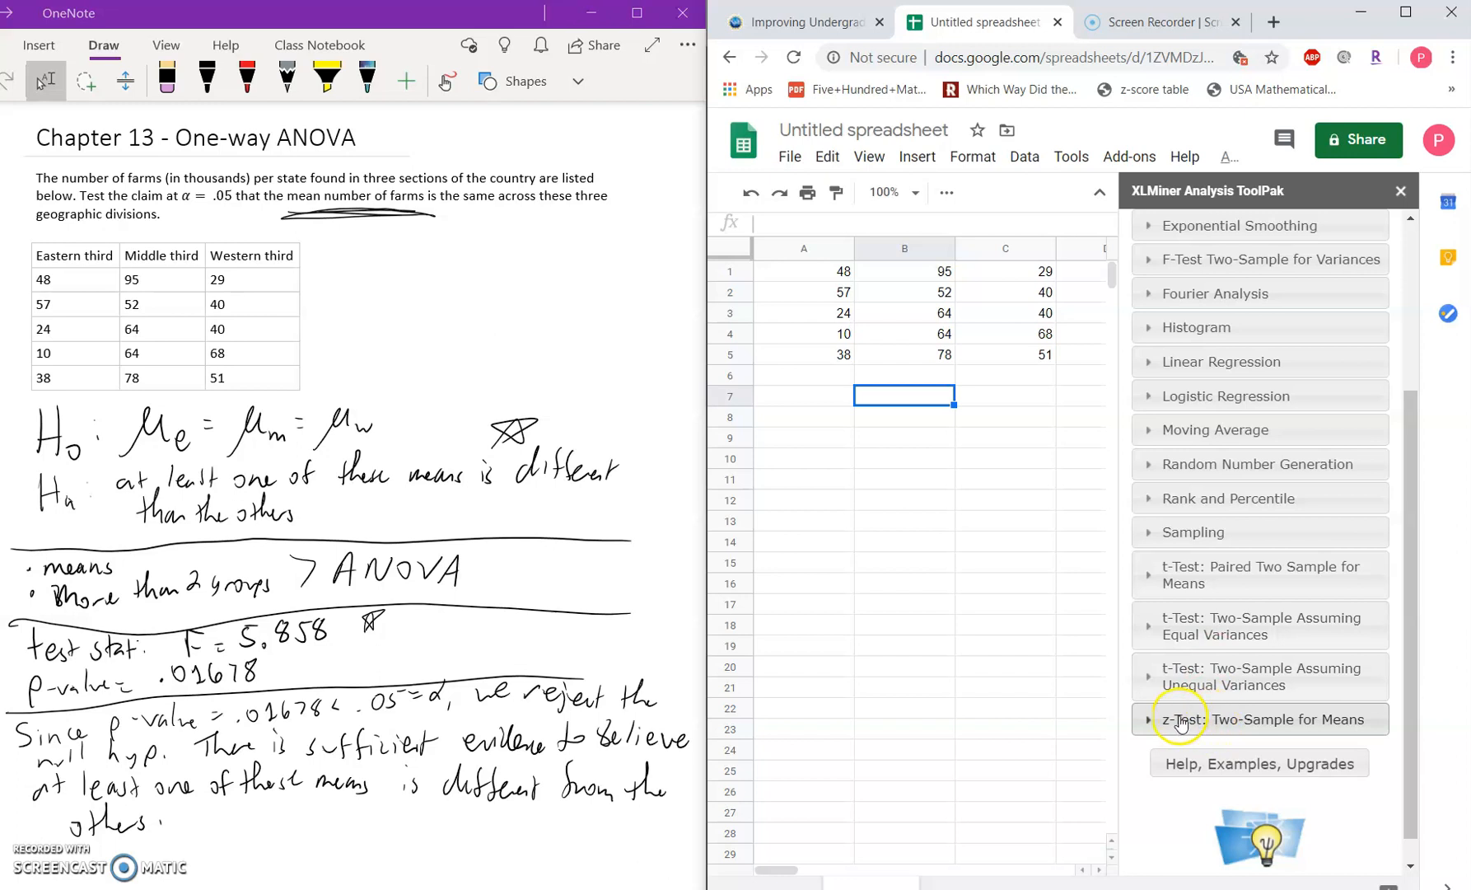
{"action": "left_click_drag", "start_coordinate": [1410, 437], "coordinate": [1399, 247]}
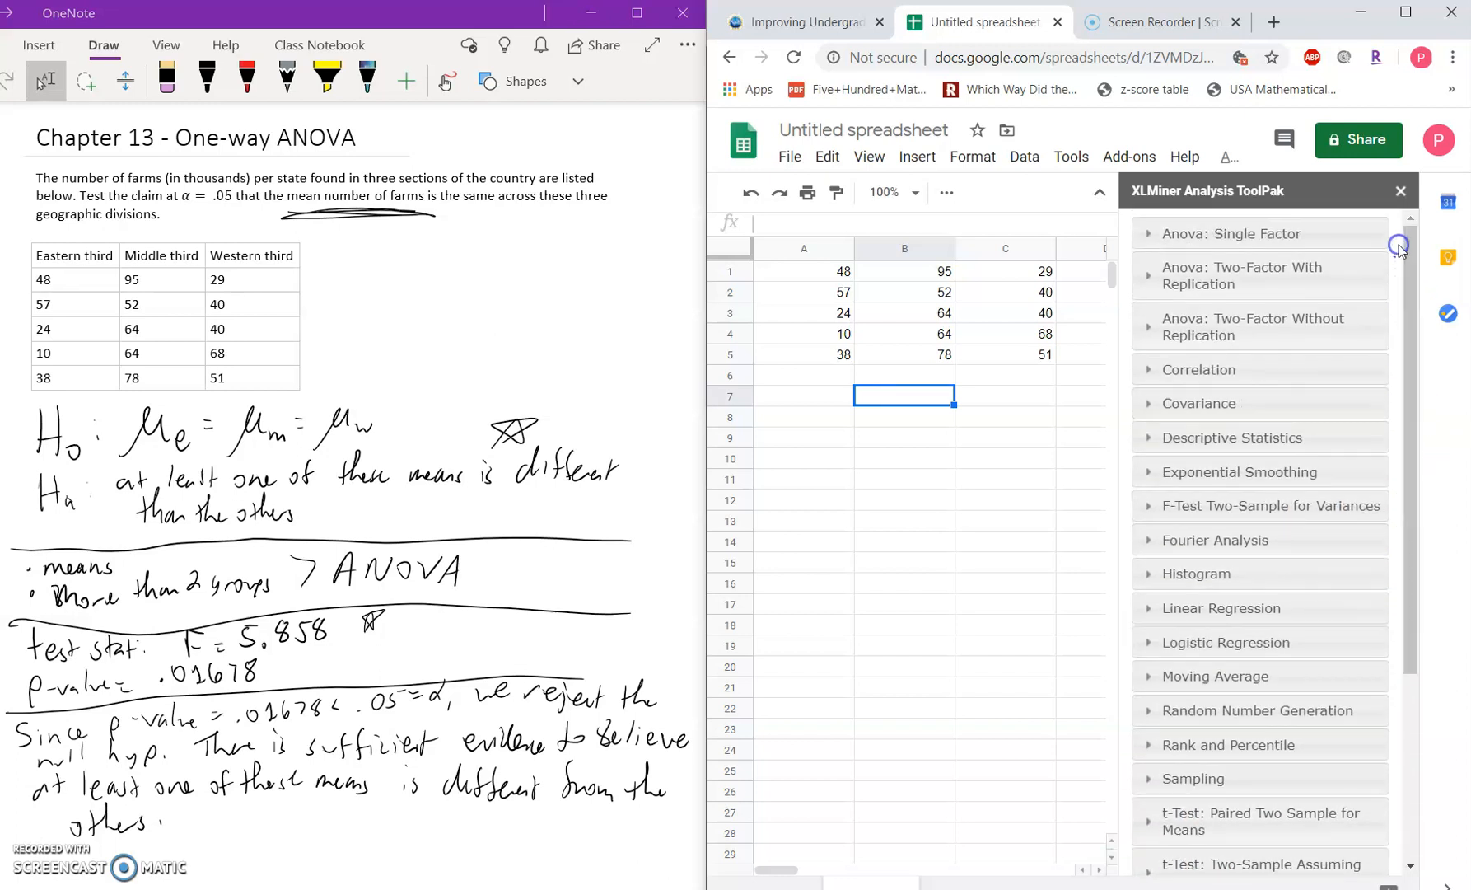
Step: Open the Anova: Single Factor analysis and set its input range to the farm data in A1:C5
{"action": "left_click", "coordinate": [1236, 239]}
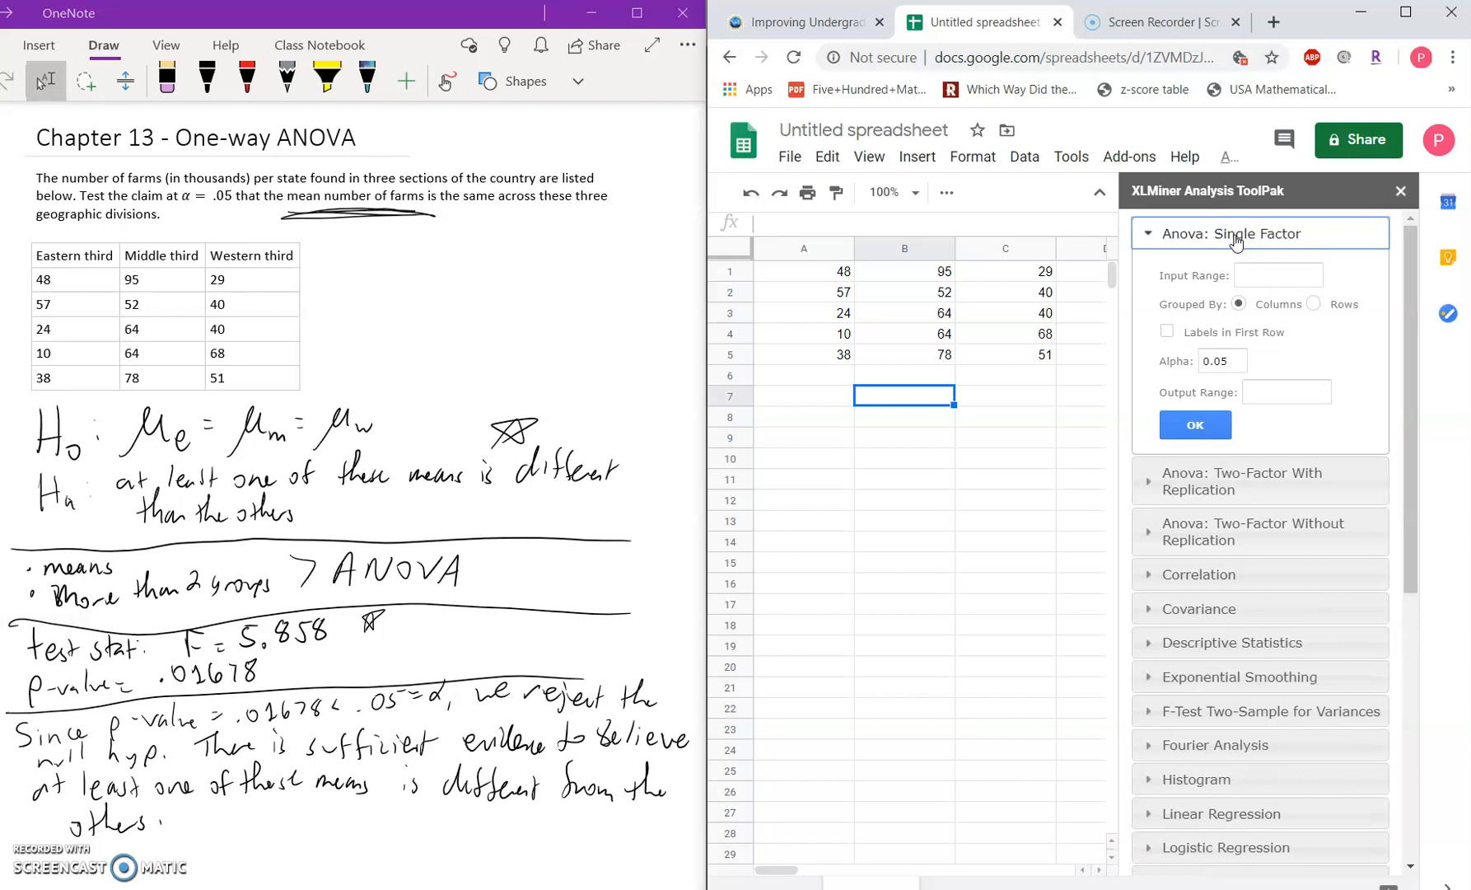
{"action": "left_click", "coordinate": [1264, 276]}
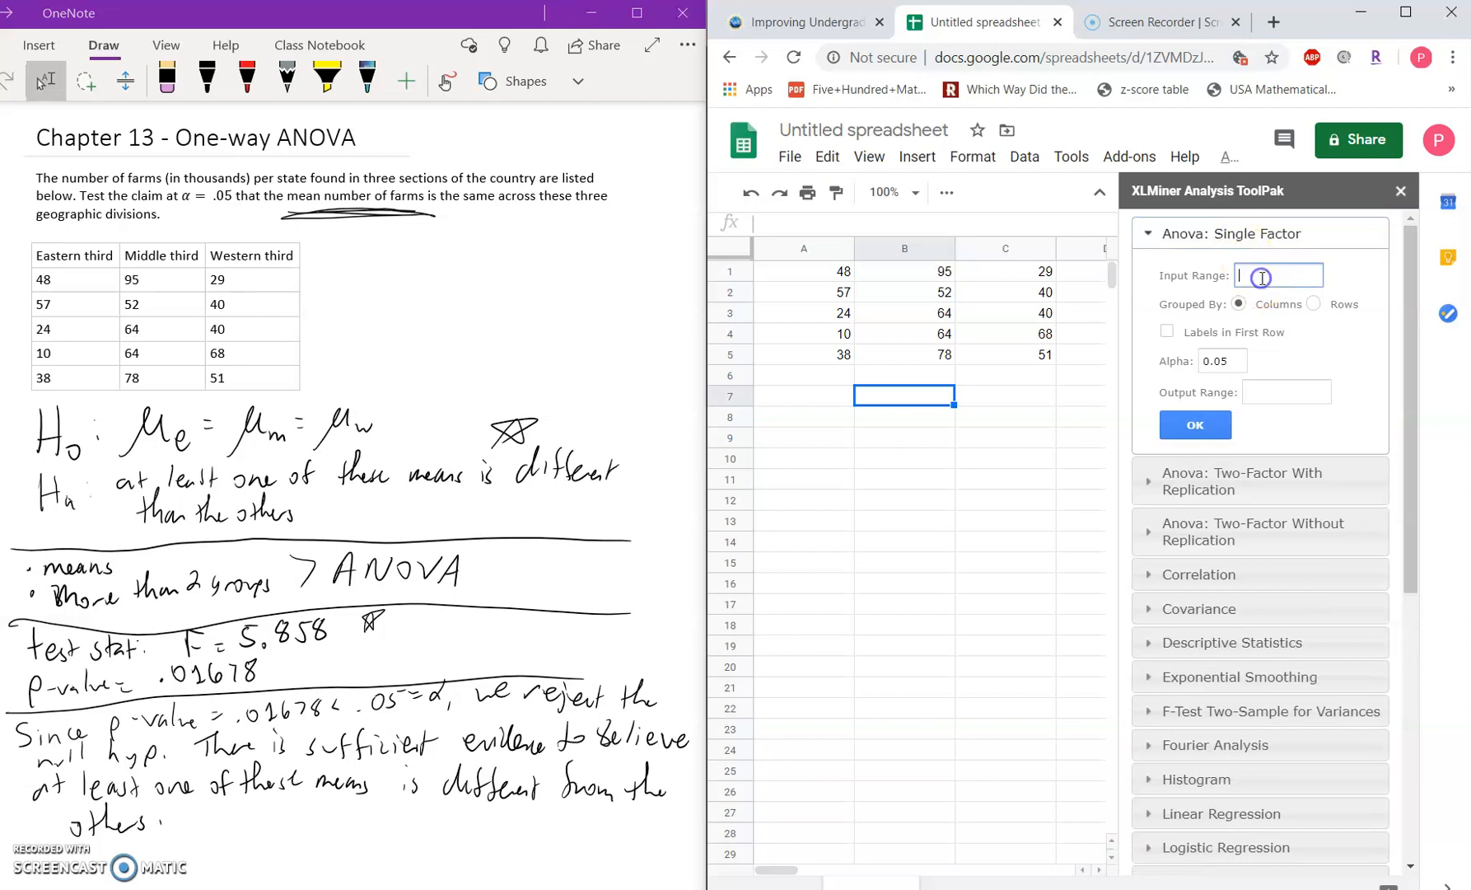
{"action": "left_click_drag", "start_coordinate": [808, 272], "coordinate": [1000, 351]}
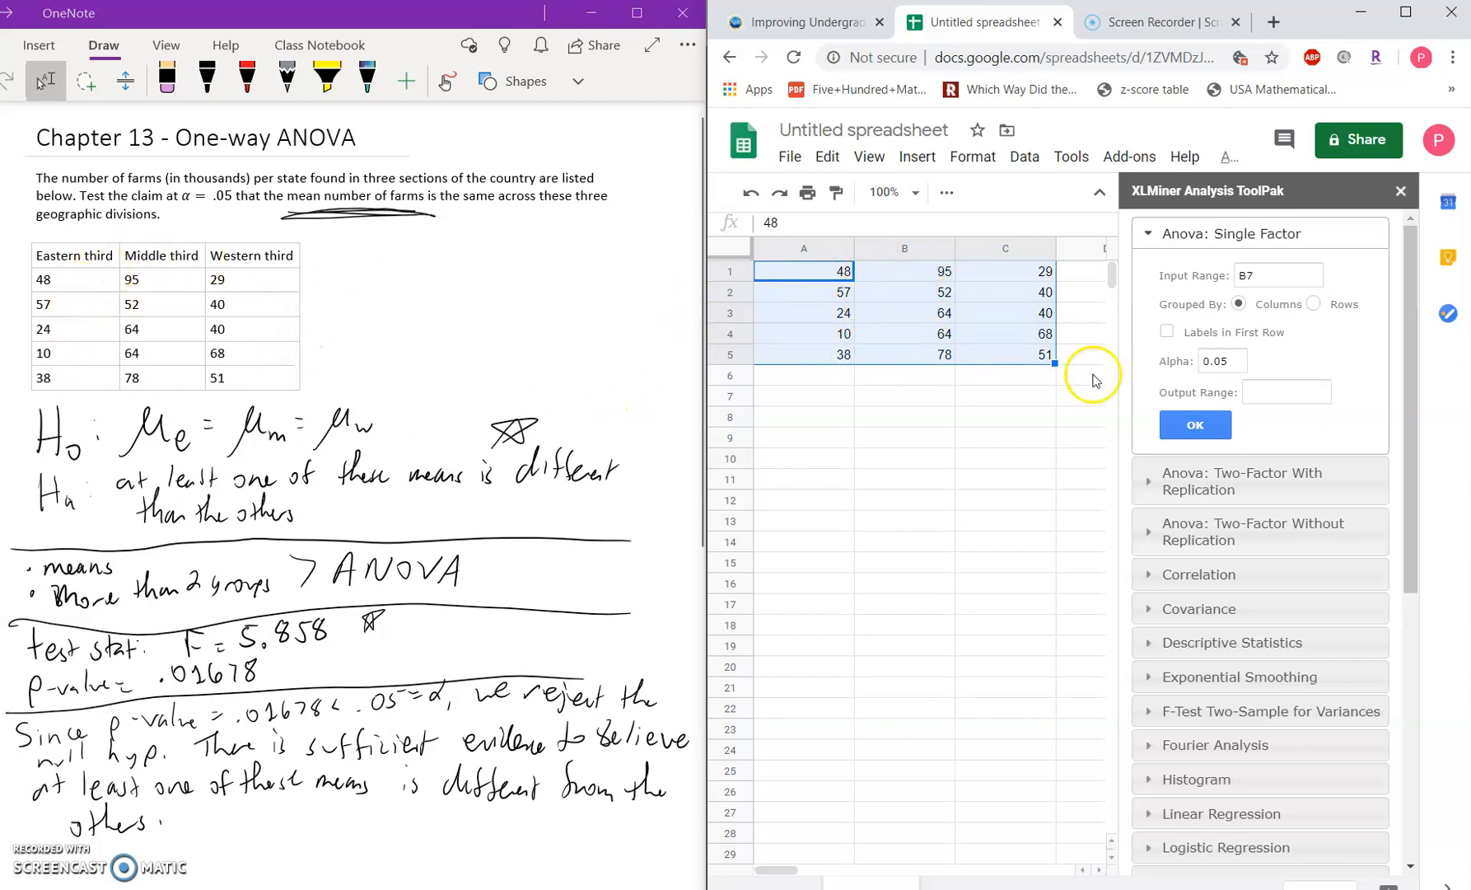
{"action": "left_click", "coordinate": [1274, 273]}
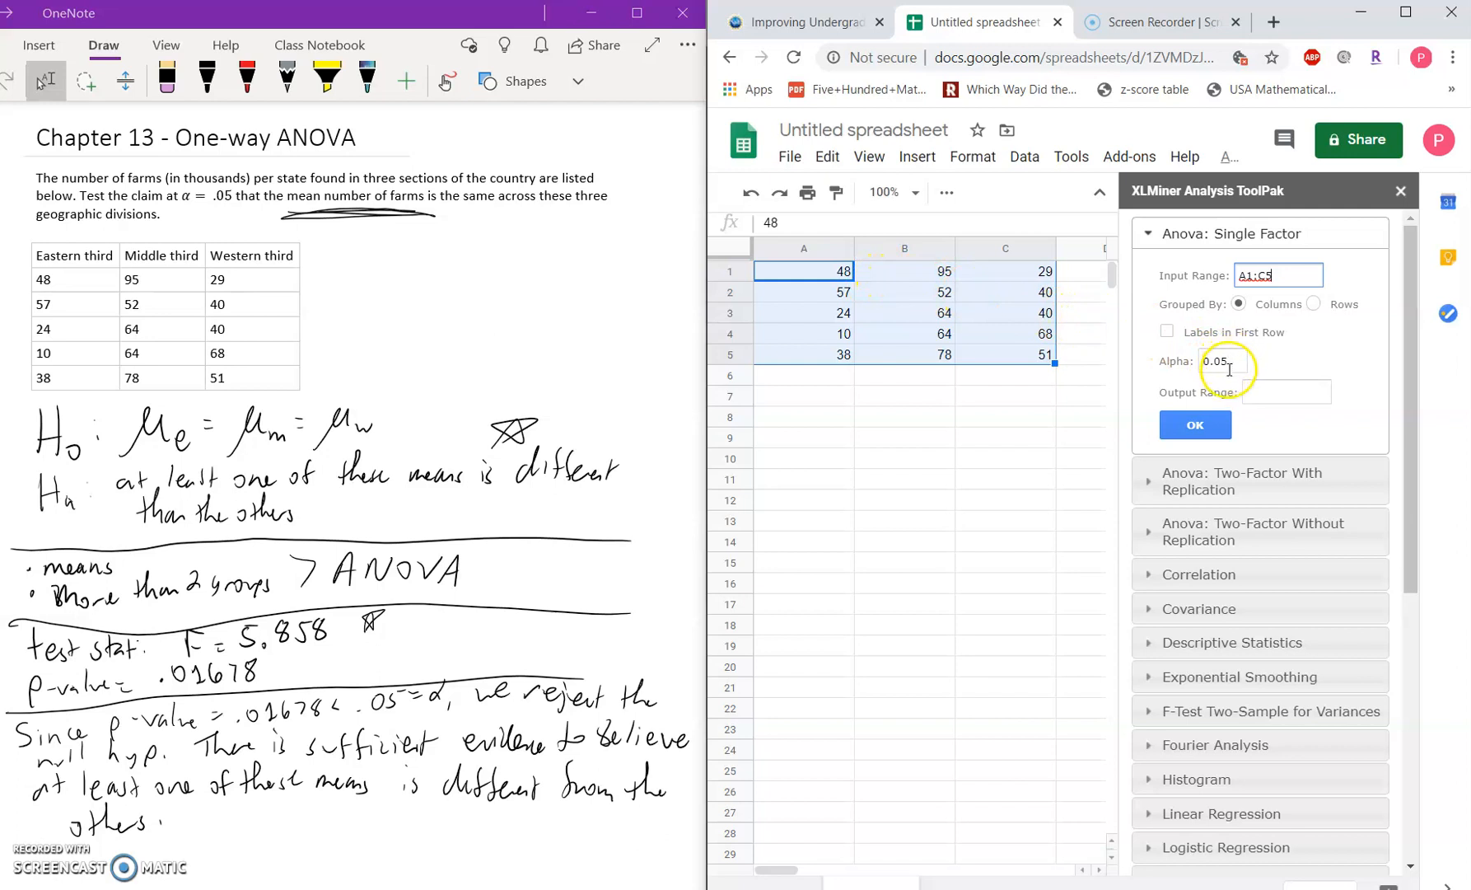
Step: Set the output range to A7 and run the single-factor ANOVA
{"action": "left_click", "coordinate": [796, 398]}
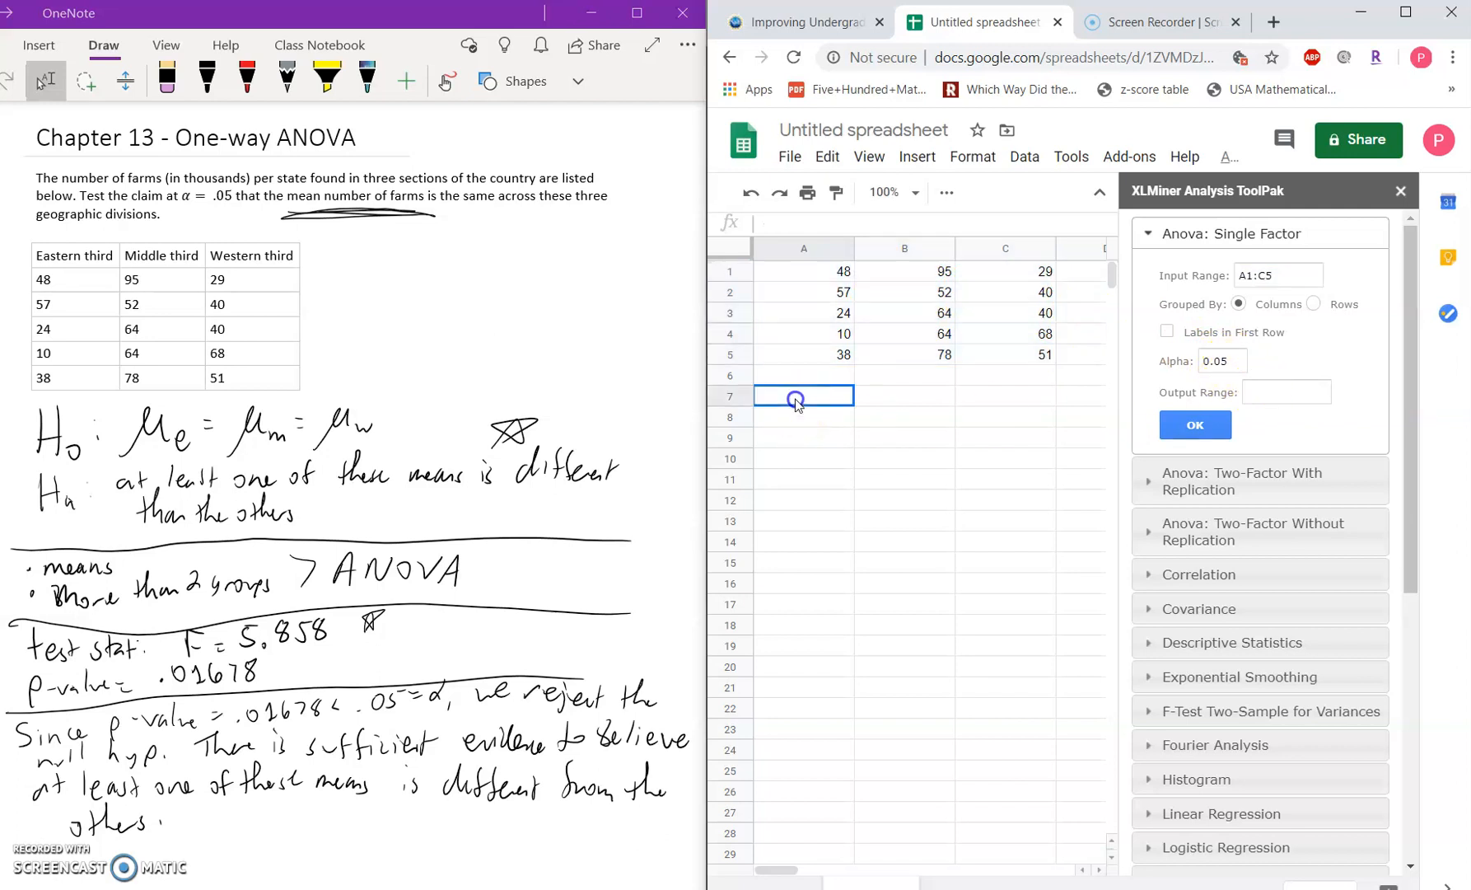
{"action": "left_click", "coordinate": [1269, 389]}
{"action": "type", "text": "A7"}
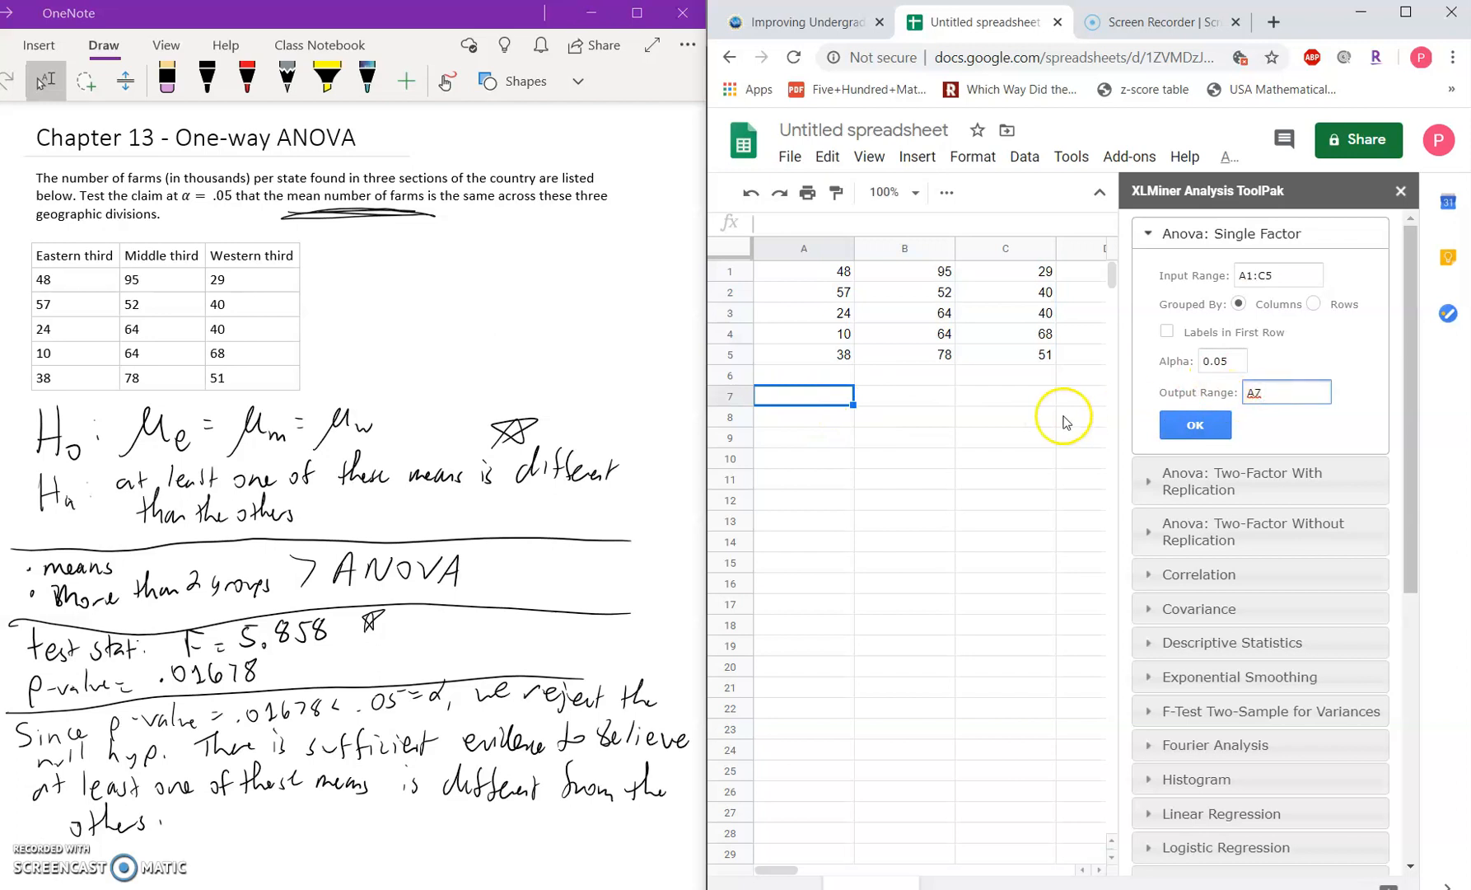
{"action": "left_click", "coordinate": [1213, 423]}
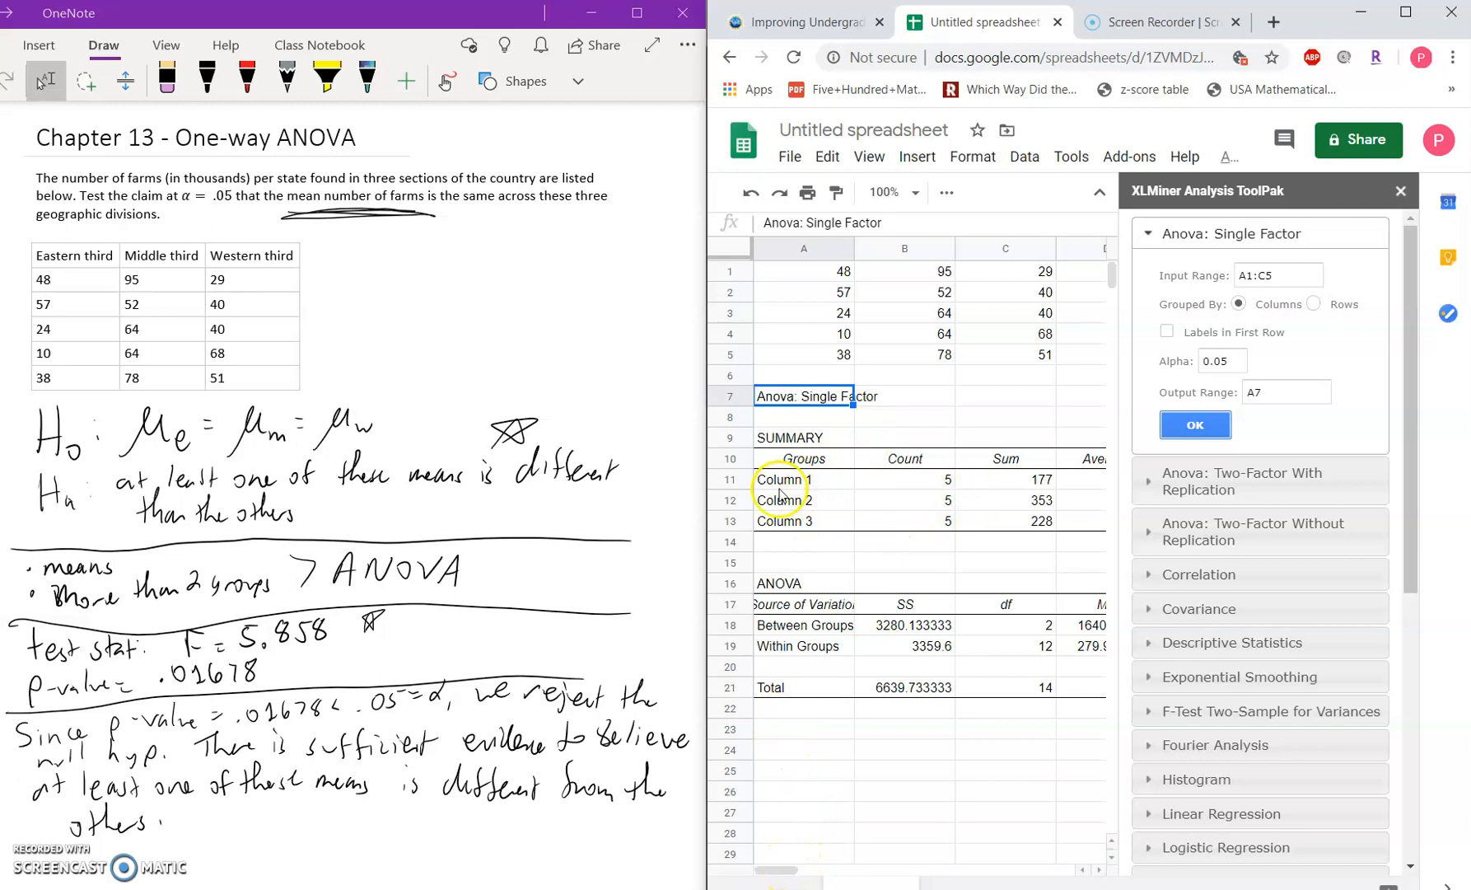
Step: Review the SUMMARY table of the ANOVA output, including each group's count, sum, average and variance
{"action": "left_click", "coordinate": [795, 437]}
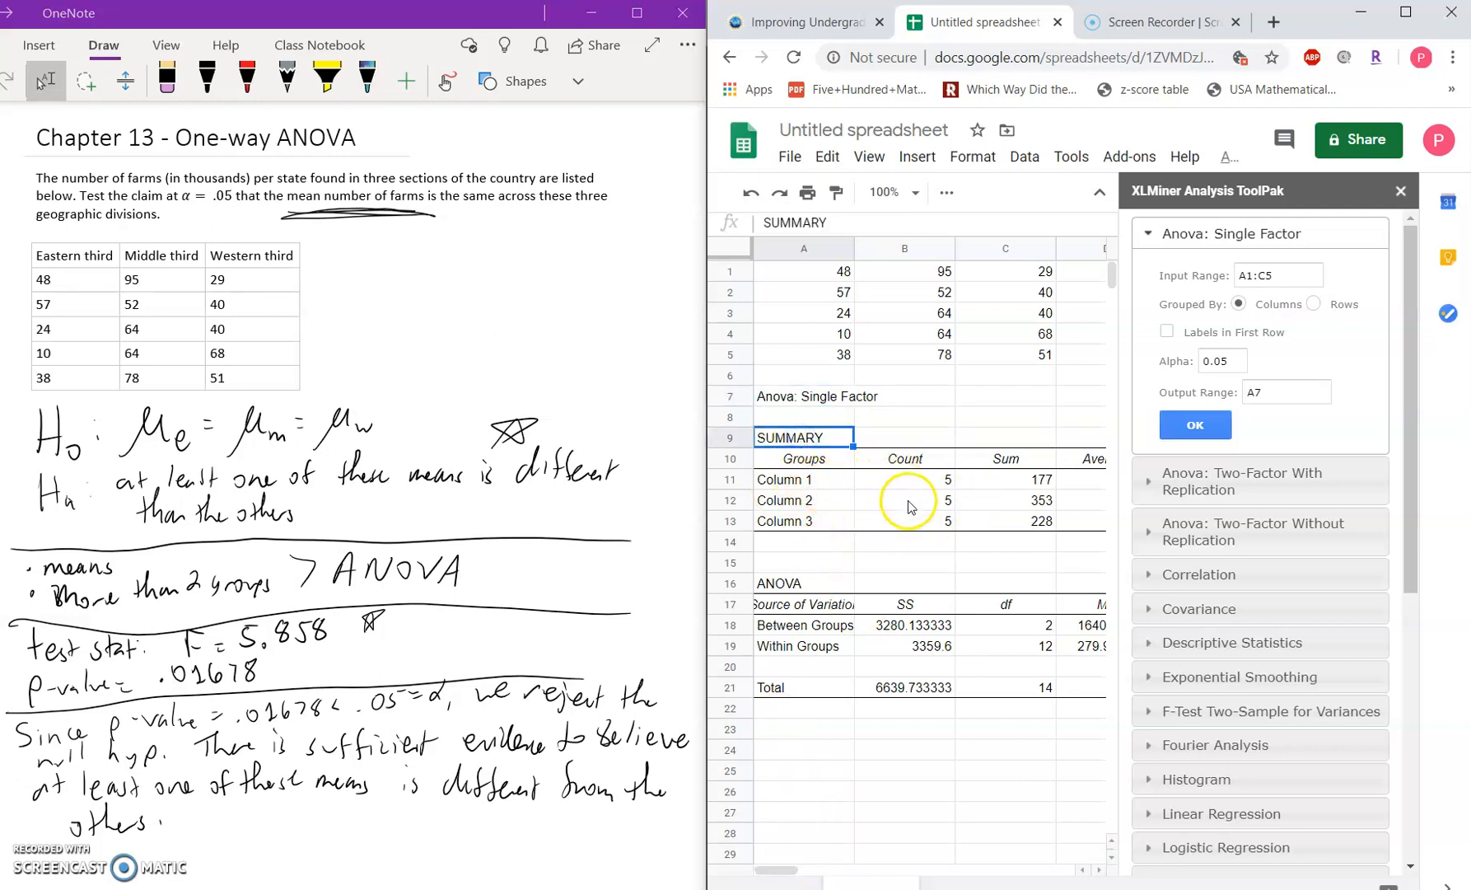
{"action": "left_click_drag", "start_coordinate": [789, 869], "coordinate": [822, 869]}
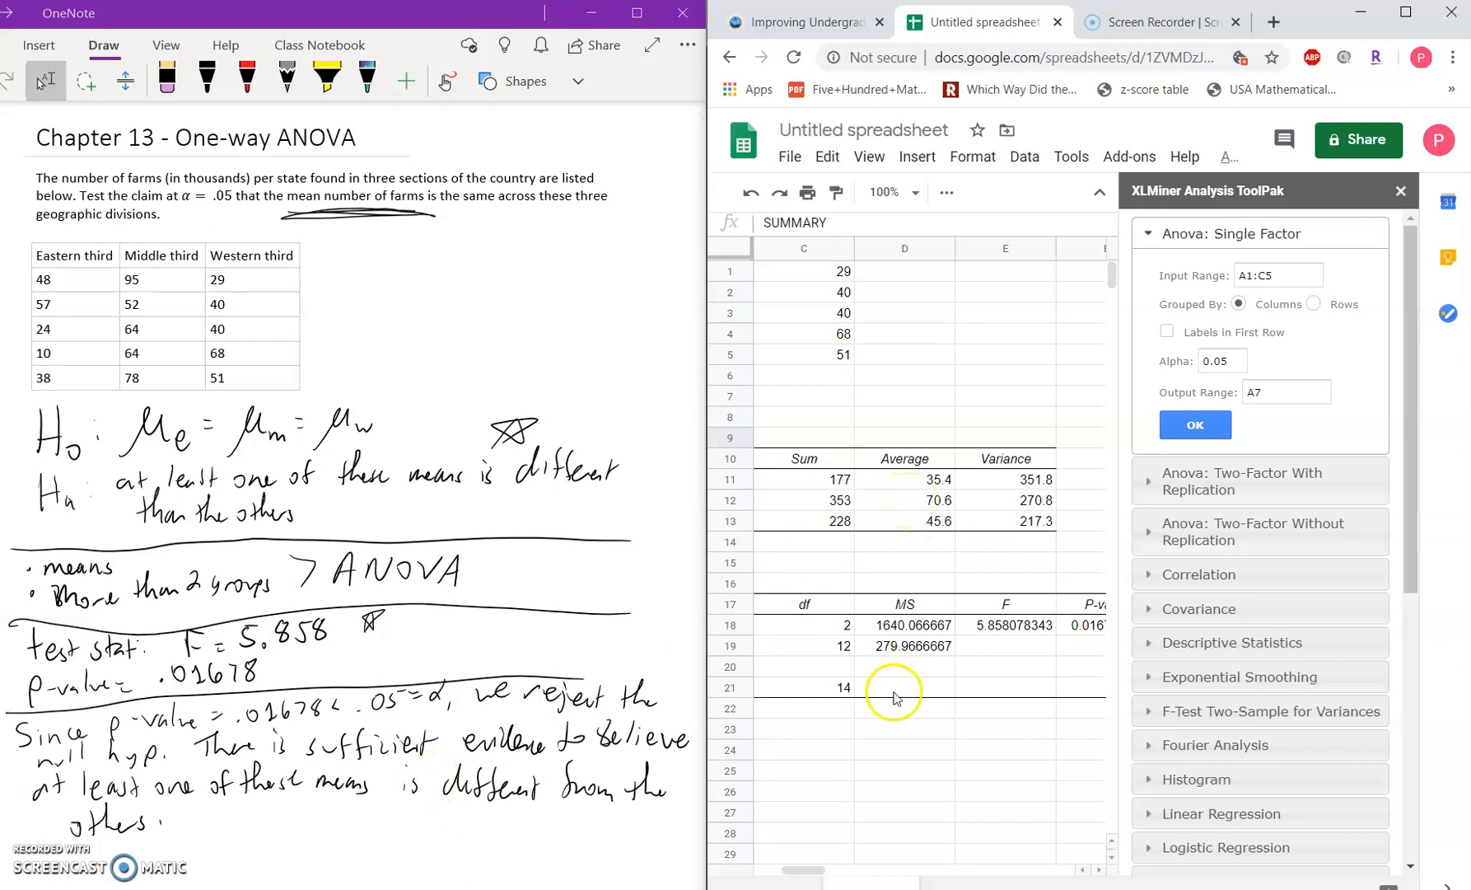
{"action": "left_click_drag", "start_coordinate": [811, 873], "coordinate": [782, 872]}
Step: Examine the source-of-variation rows of the ANOVA table, comparing Between Groups with Within Groups
{"action": "left_click", "coordinate": [810, 585]}
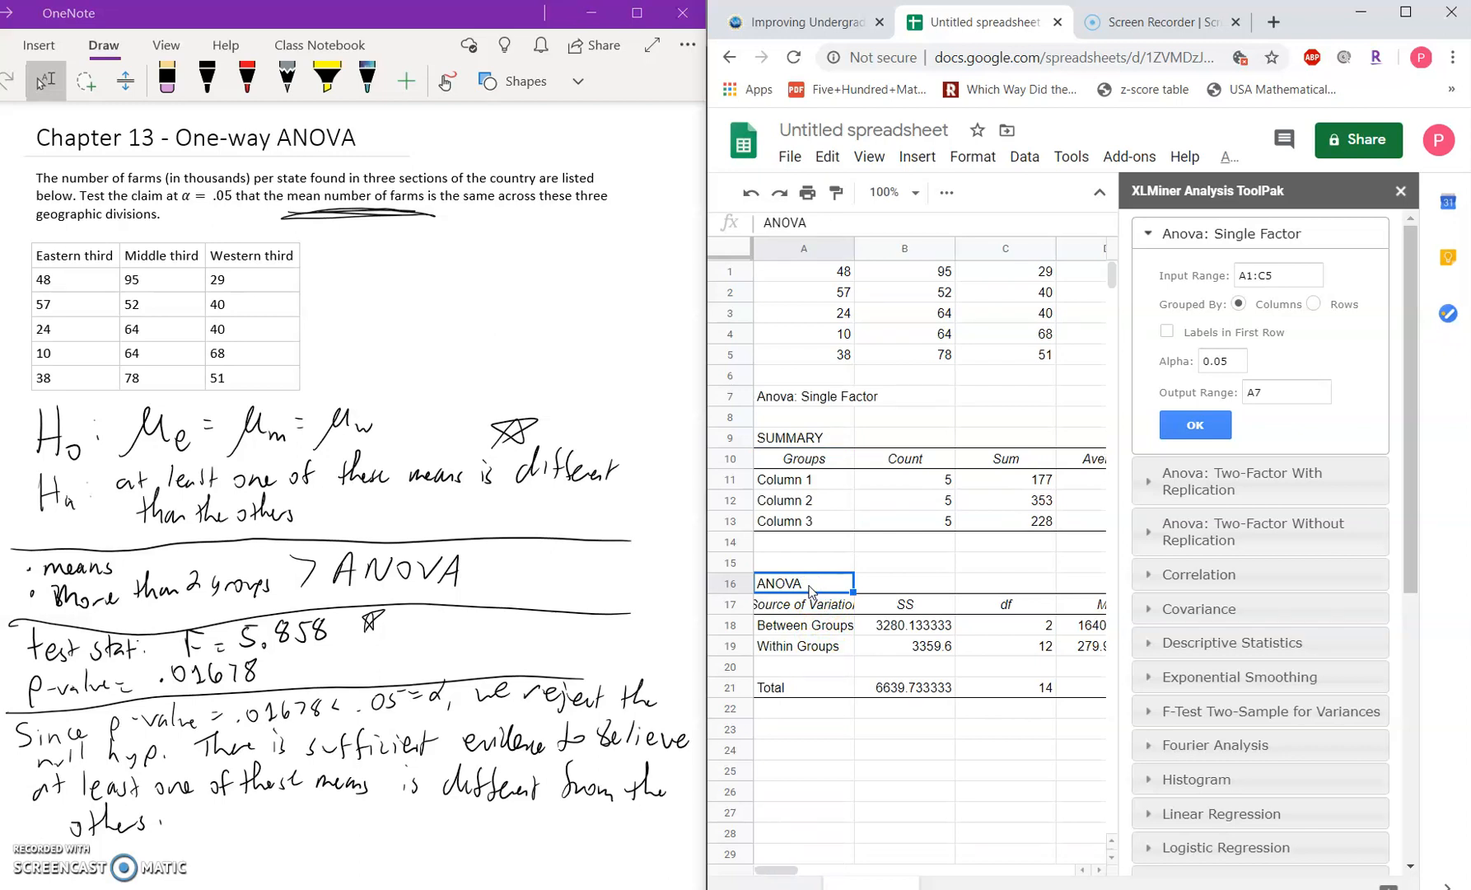
{"action": "key", "text": "Down"}
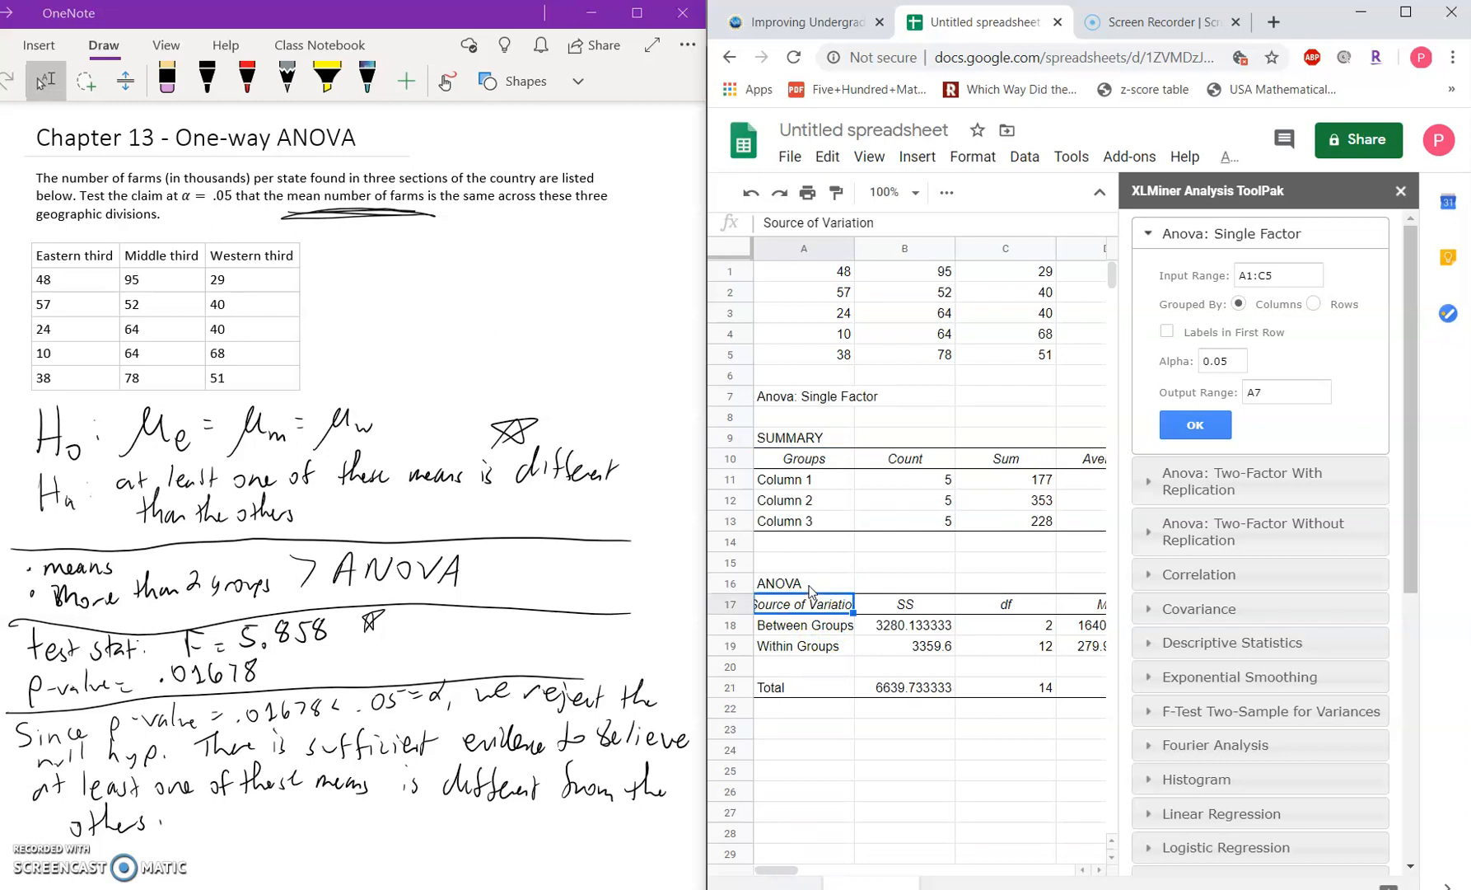
{"action": "key", "text": "Down"}
{"action": "key", "text": "Down"}
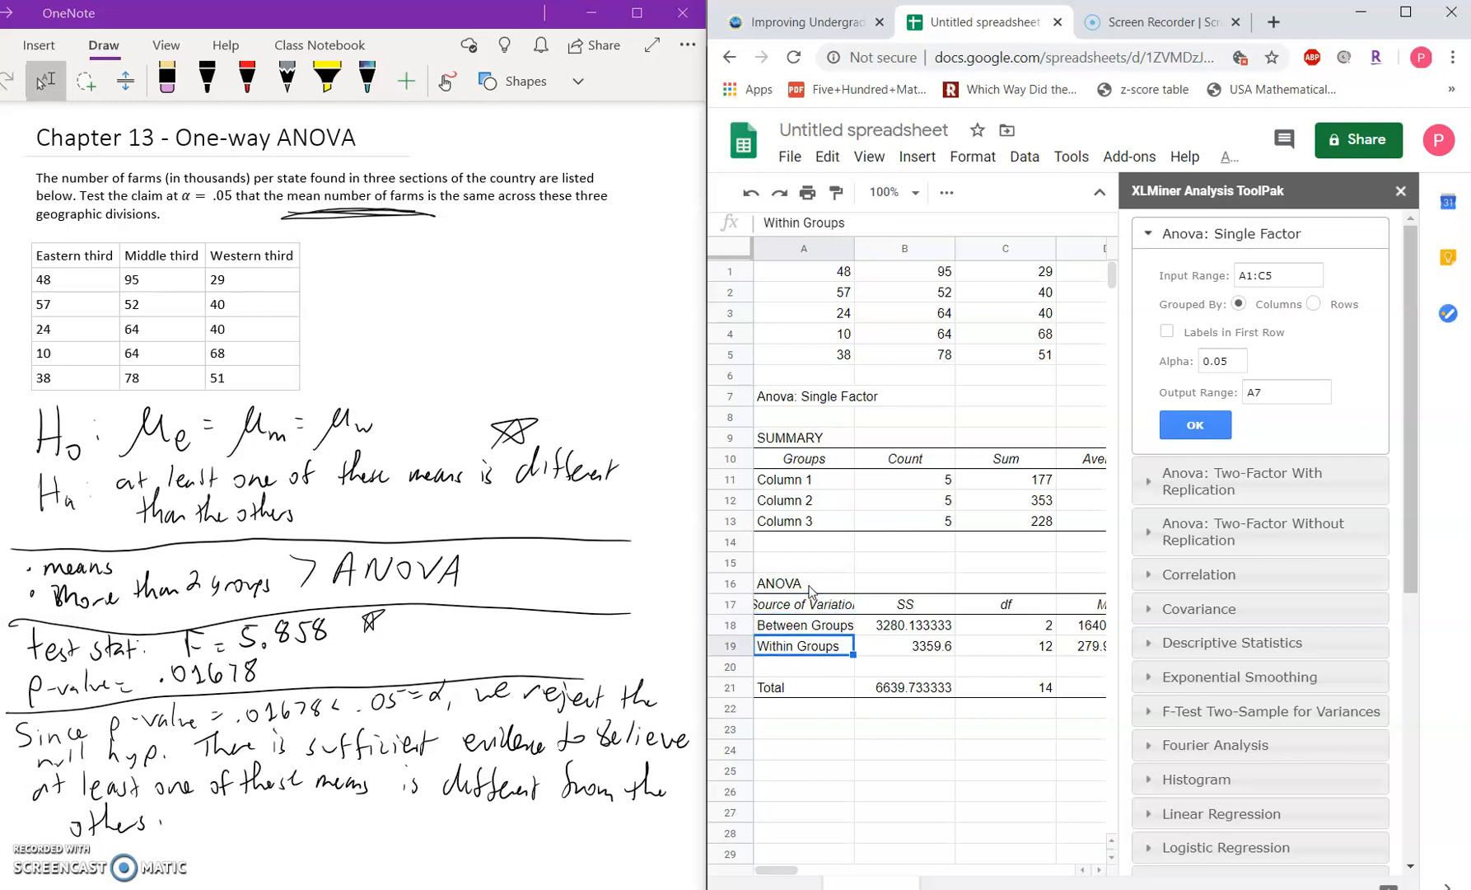
{"action": "key", "text": "Up"}
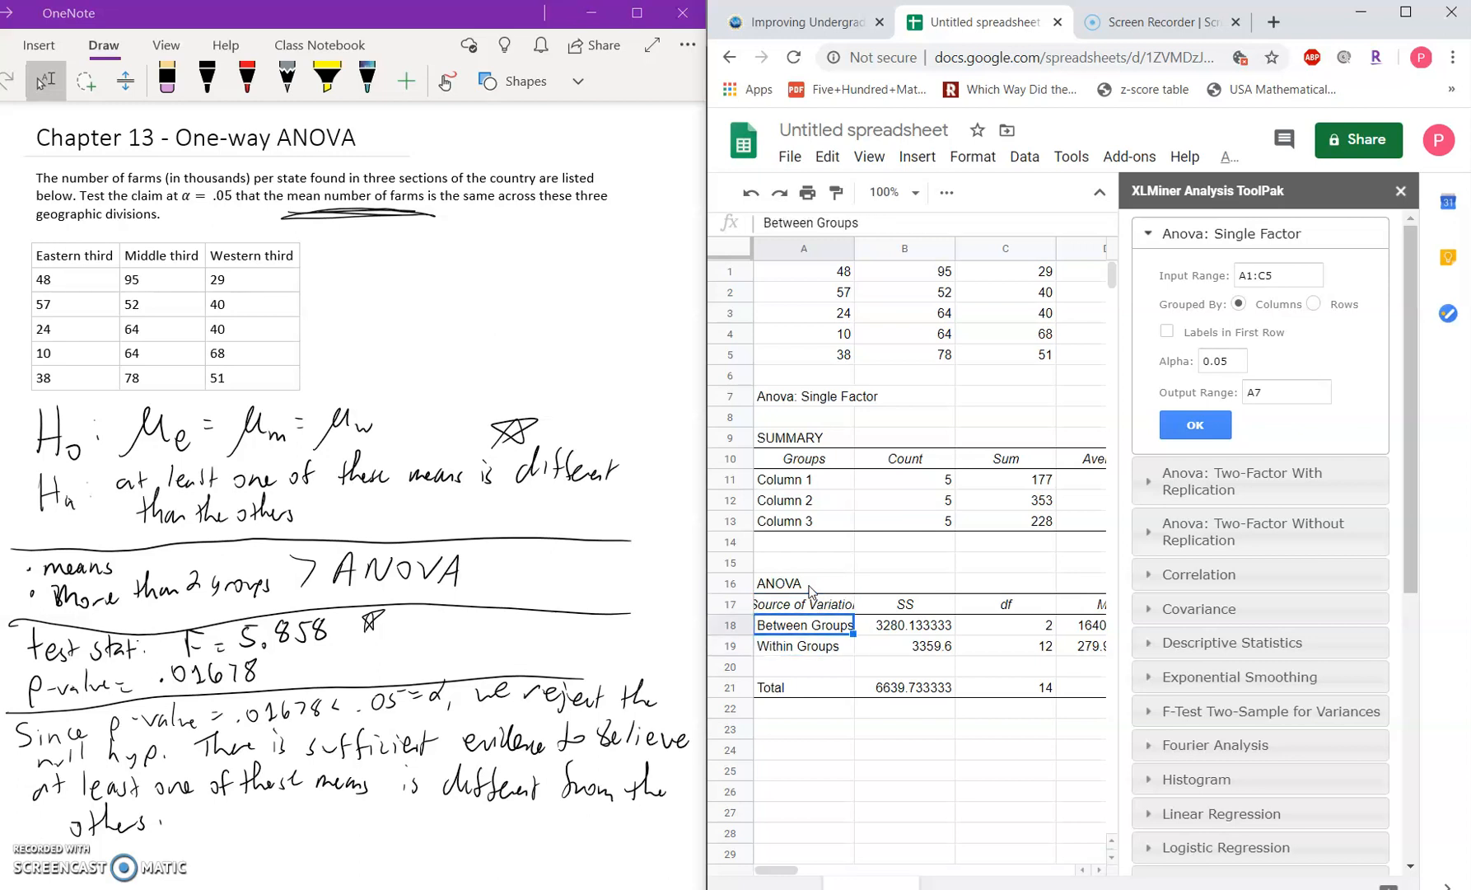
{"action": "key", "text": "Down"}
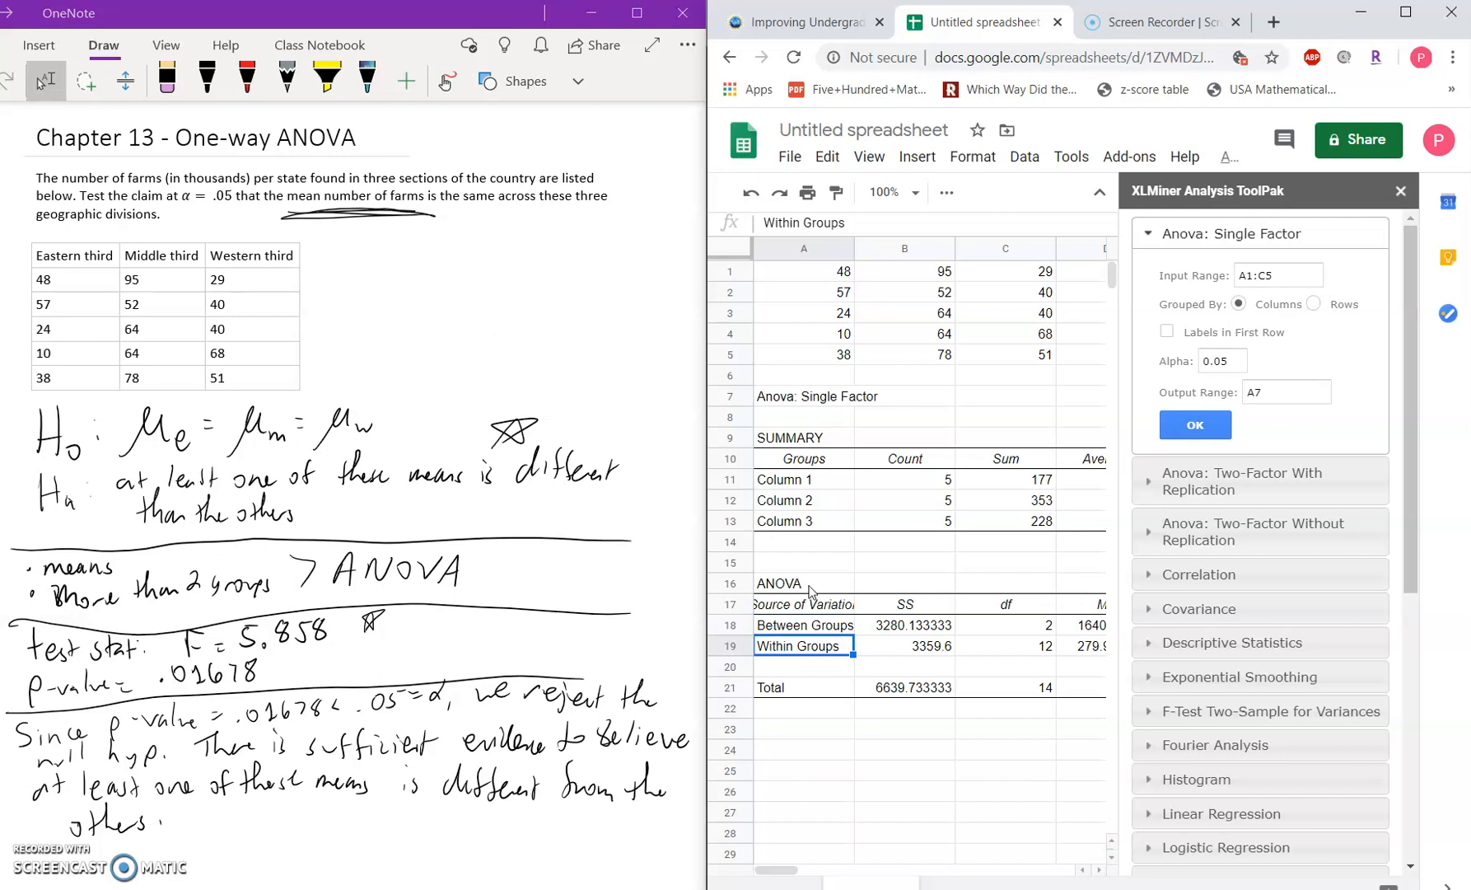
{"action": "key", "text": "Up"}
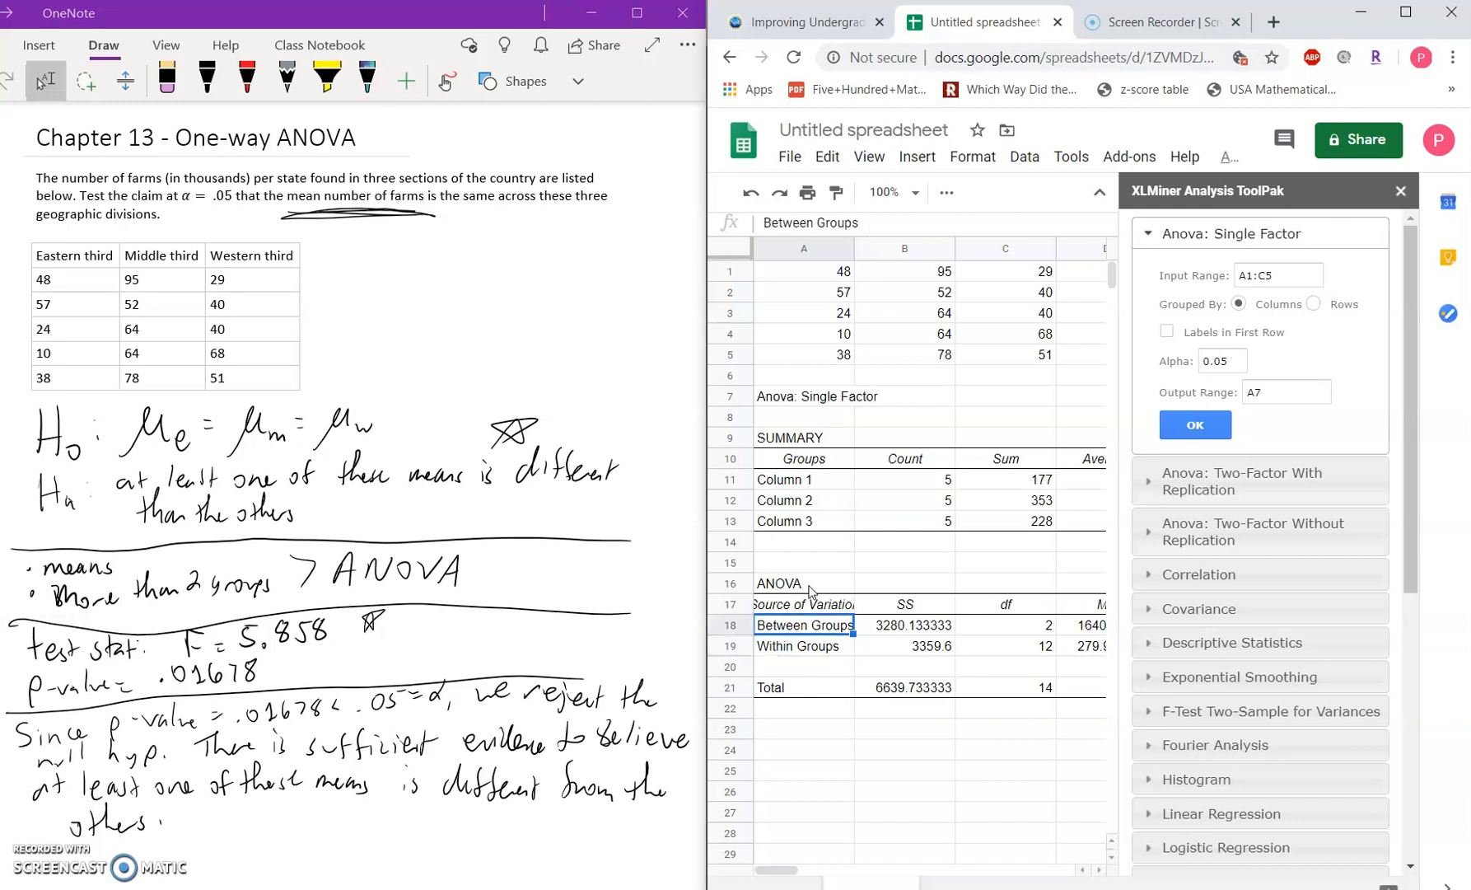
{"action": "key", "text": "Down"}
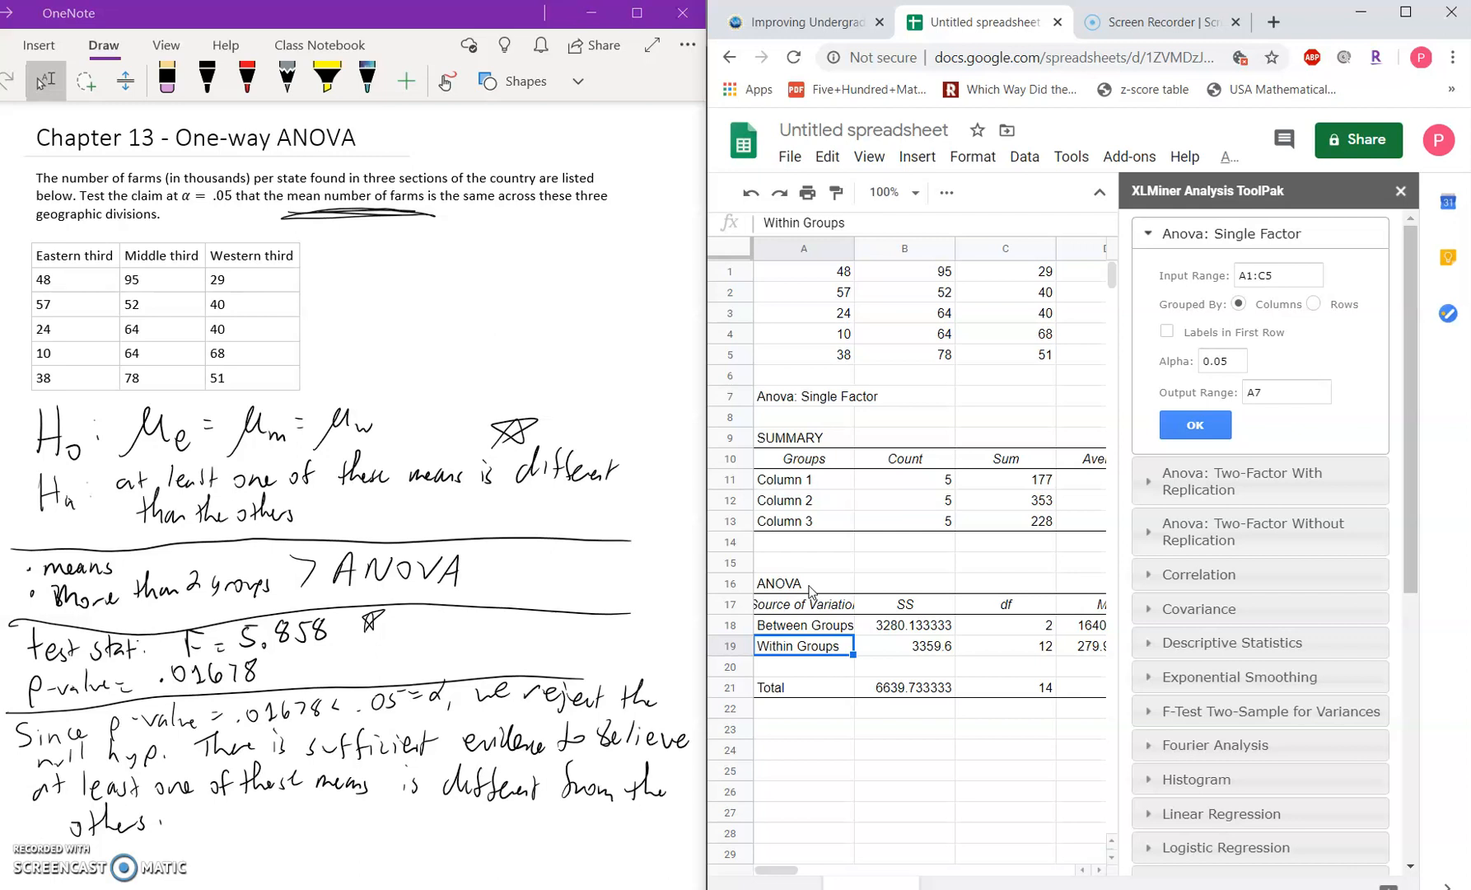
Step: Inspect the F statistic and P-value in the Between Groups row and compare them with the handwritten OneNote results
{"action": "key", "text": "Right"}
{"action": "key", "text": "Right"}
{"action": "key", "text": "Right"}
{"action": "key", "text": "Right"}
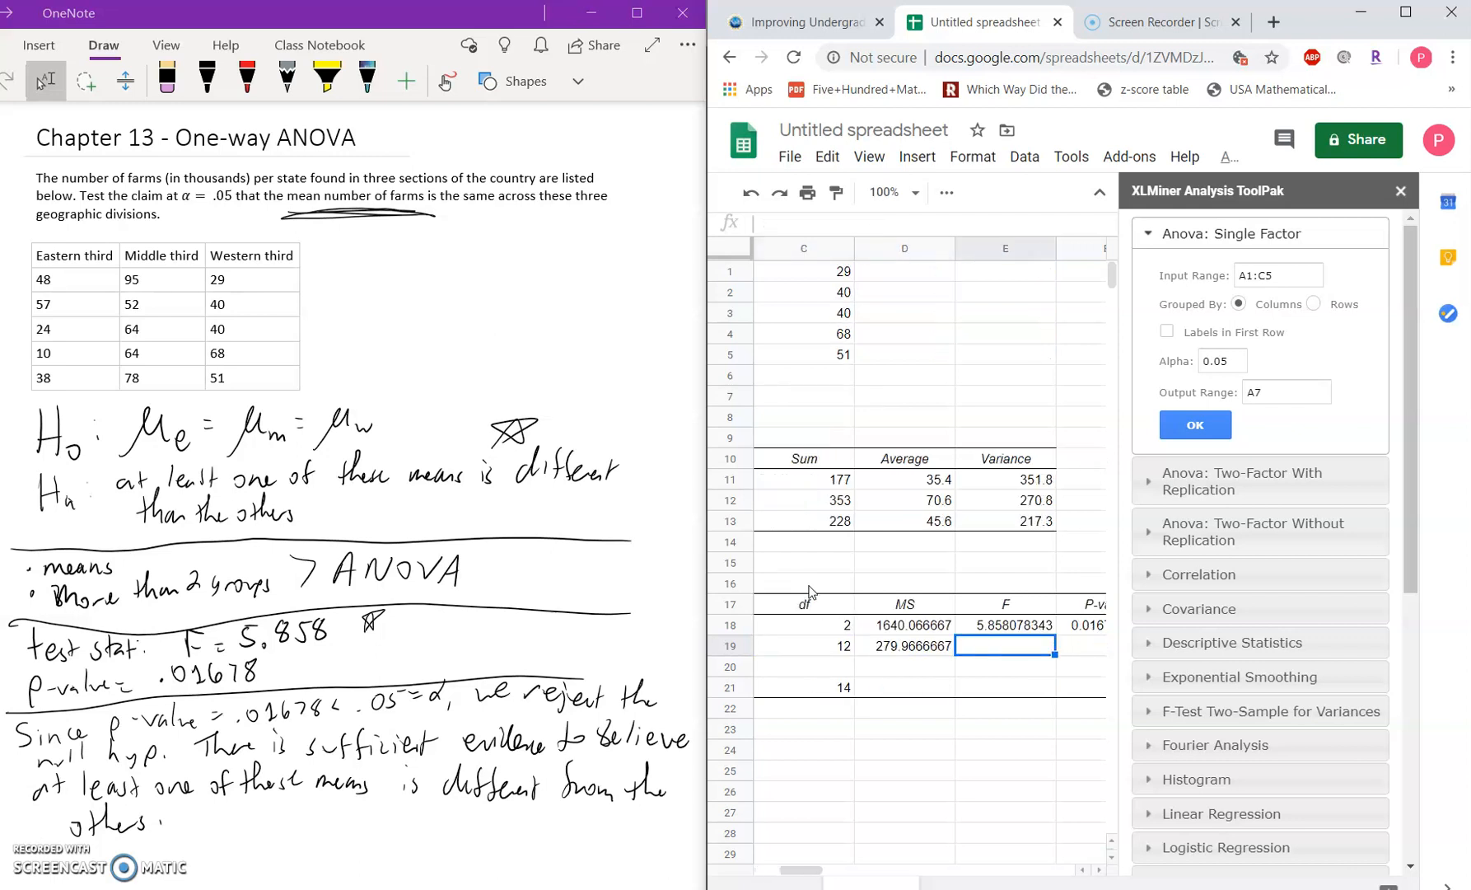
{"action": "key", "text": "Right"}
{"action": "key", "text": "Up"}
{"action": "key", "text": "Left"}
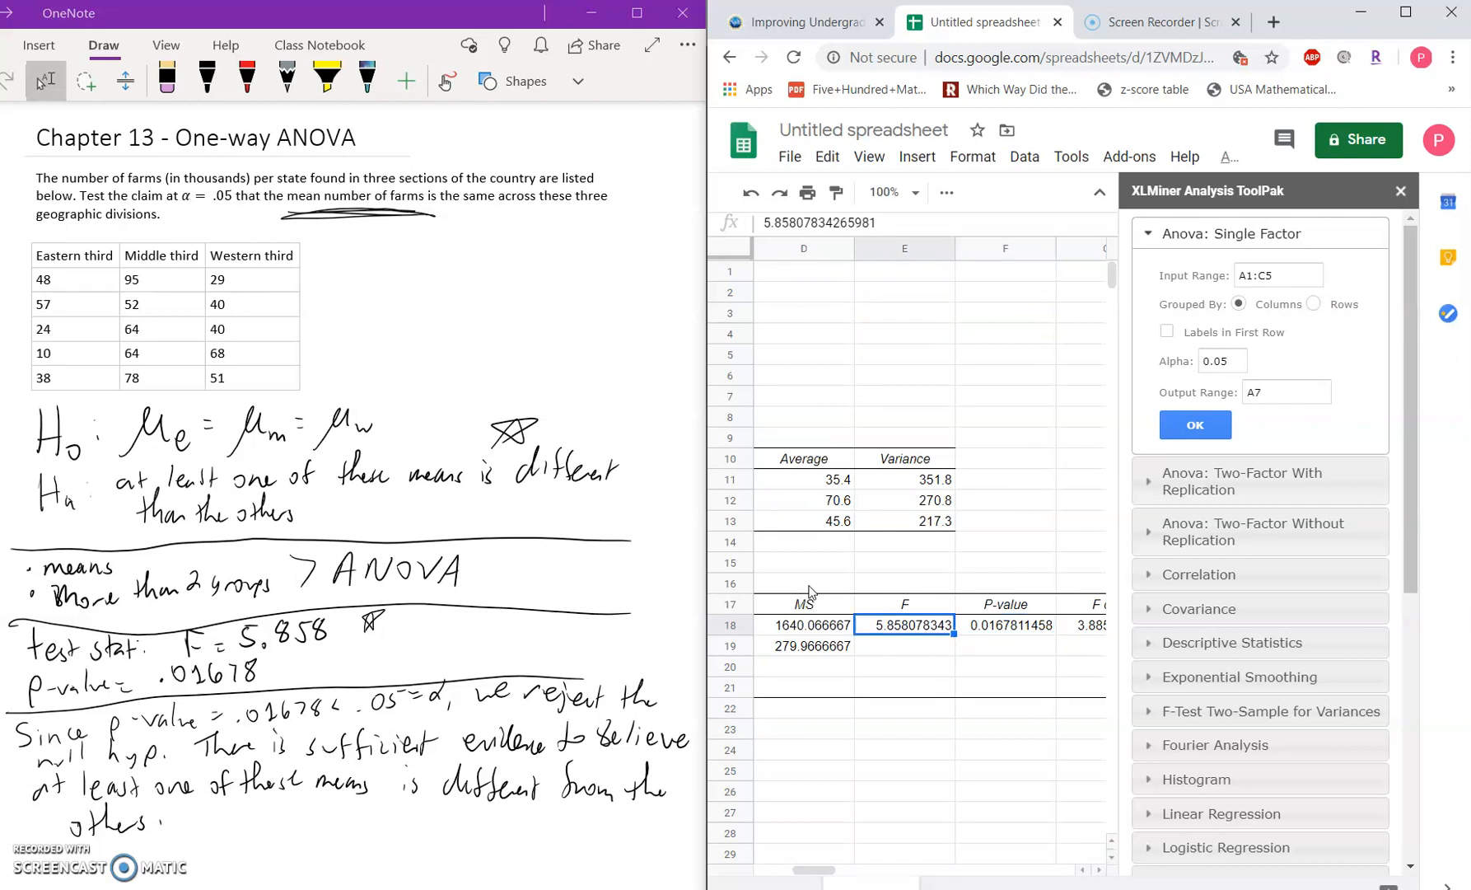
{"action": "key", "text": "Right"}
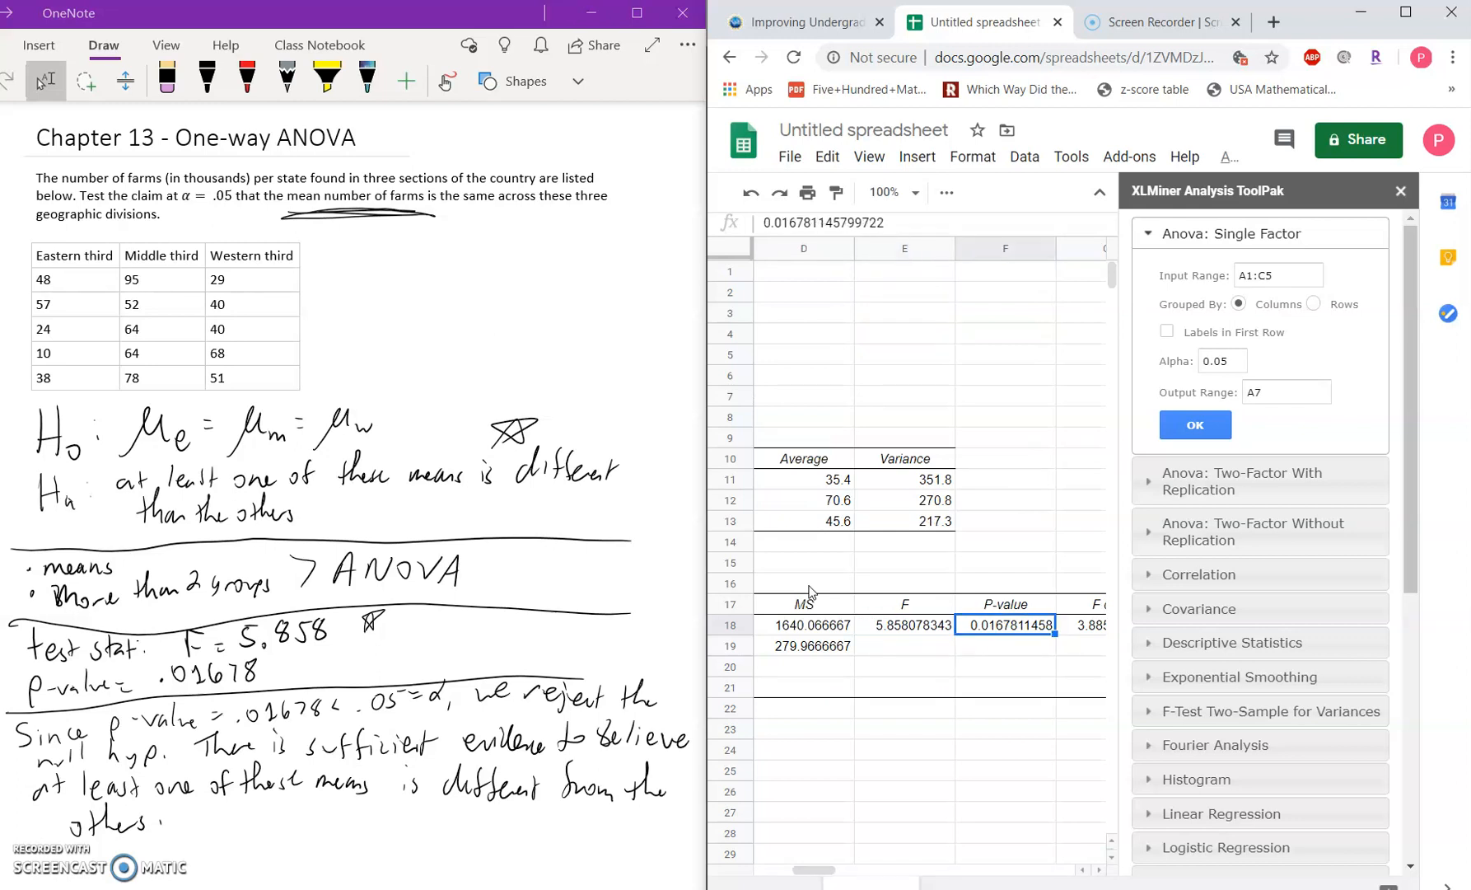
{"action": "key", "text": "Left"}
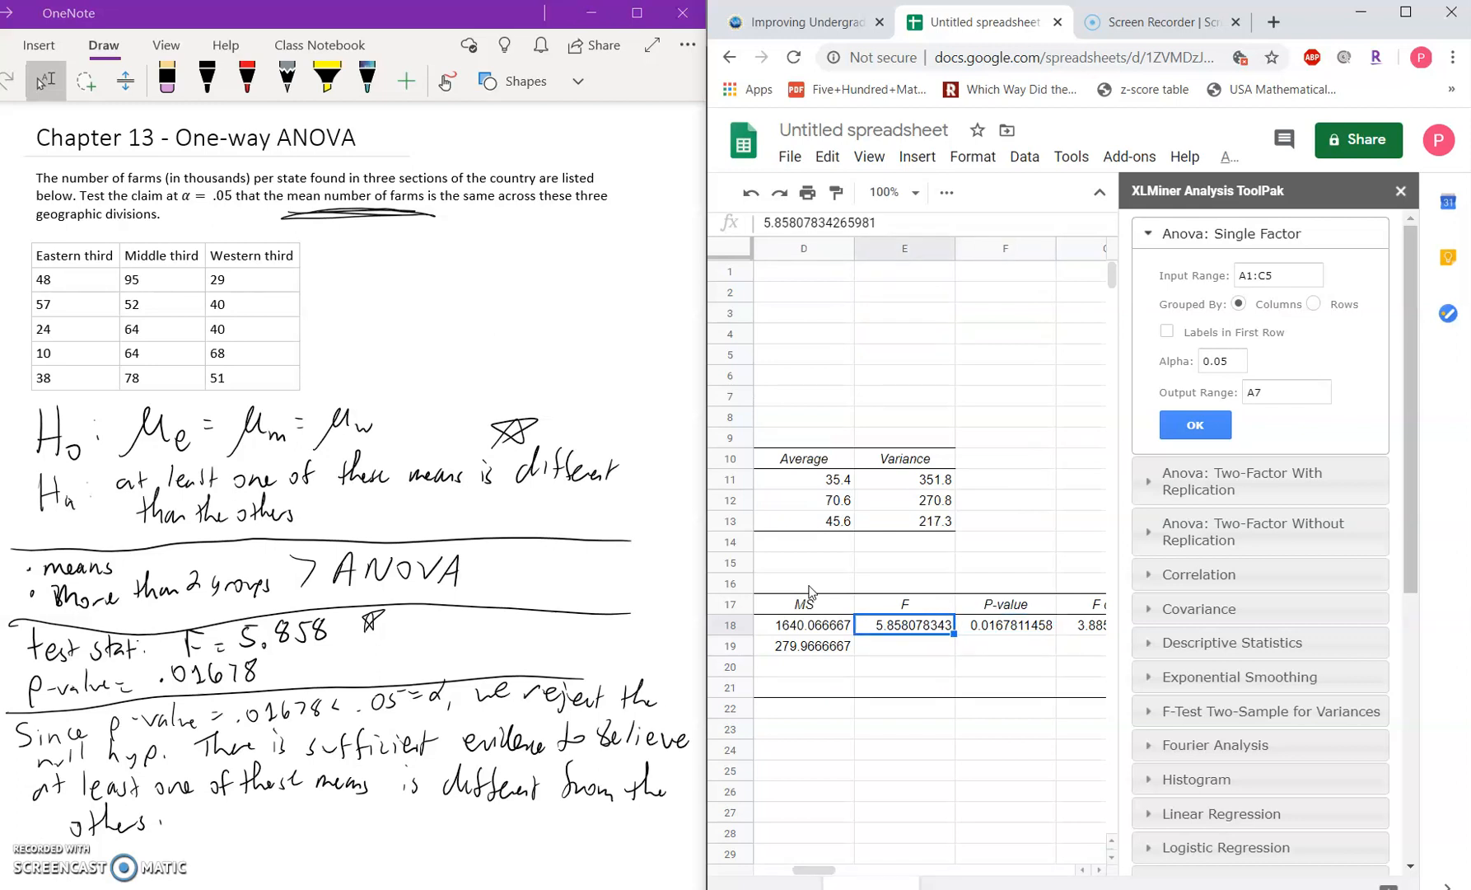
{"action": "left_click", "coordinate": [318, 626]}
{"action": "left_click", "coordinate": [399, 635]}
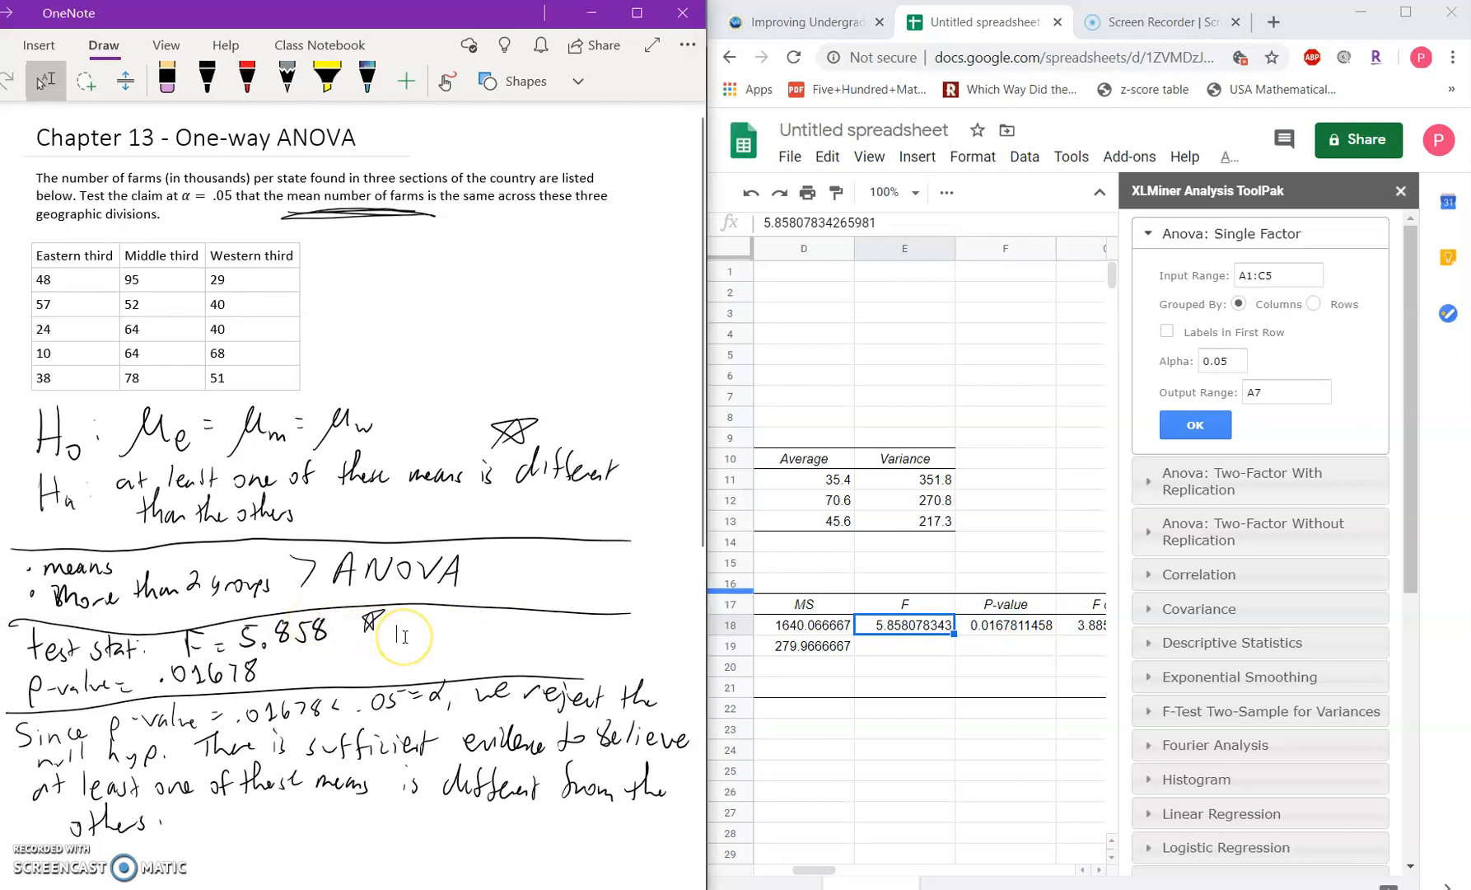
{"action": "left_click", "coordinate": [988, 631]}
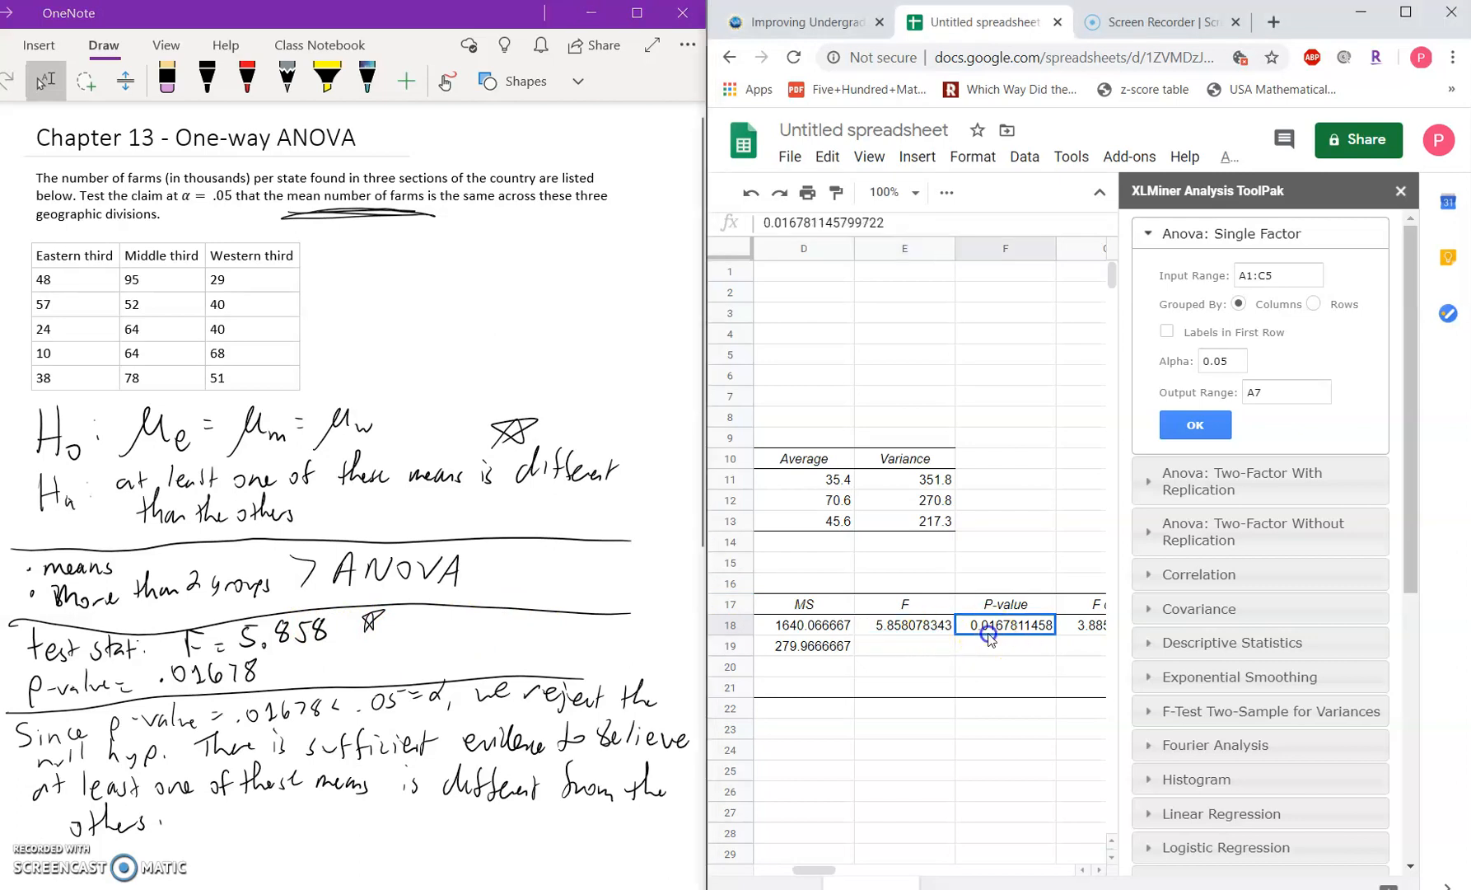